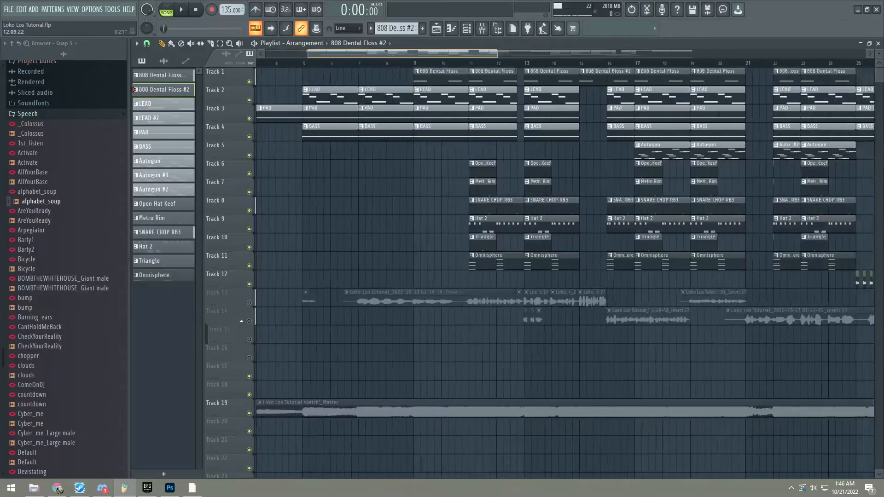
# - Open the PAD clip's notes and bring up the channel rack with the LEAD synth
pyautogui.scroll(-5, 382, 75)
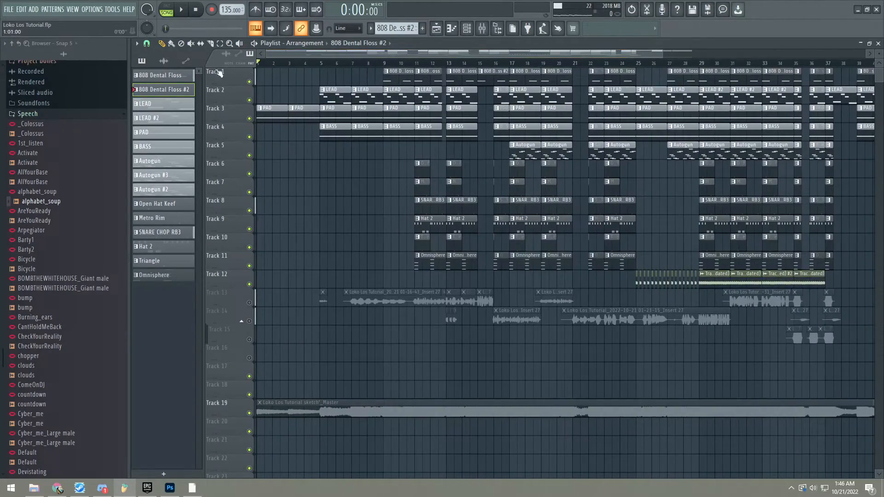
pyautogui.doubleClick(279, 106)
pyautogui.press('F6')
pyautogui.click(271, 265)
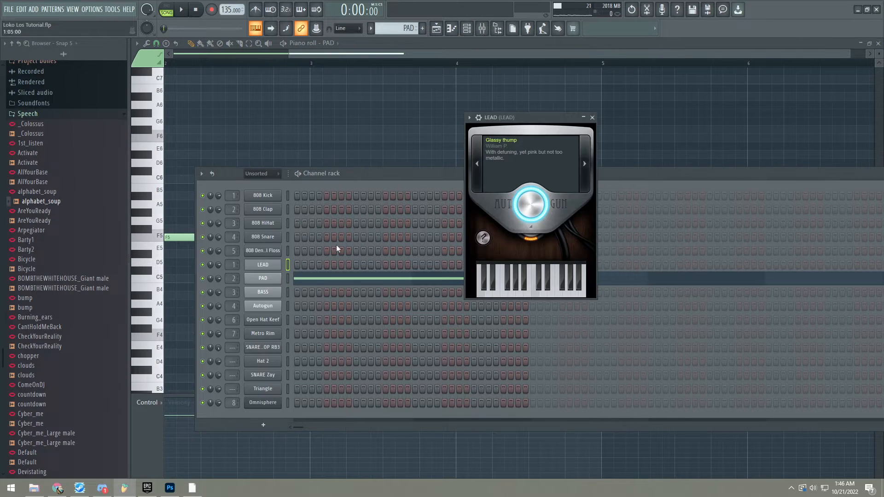
# - Check the synth presets of the PAD, Autogun, BASS and LEAD channels, ending with the PAD synth on display
pyautogui.click(273, 278)
pyautogui.click(265, 306)
pyautogui.click(266, 306)
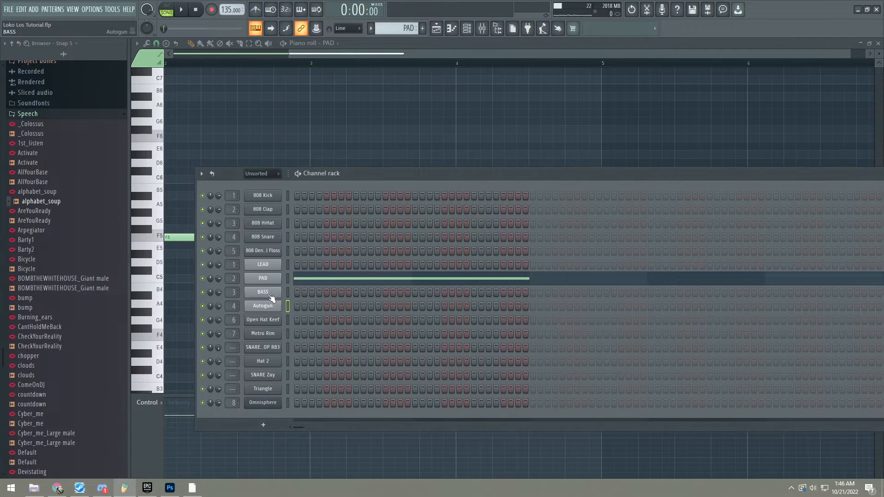
pyautogui.click(265, 291)
pyautogui.click(264, 264)
pyautogui.click(265, 280)
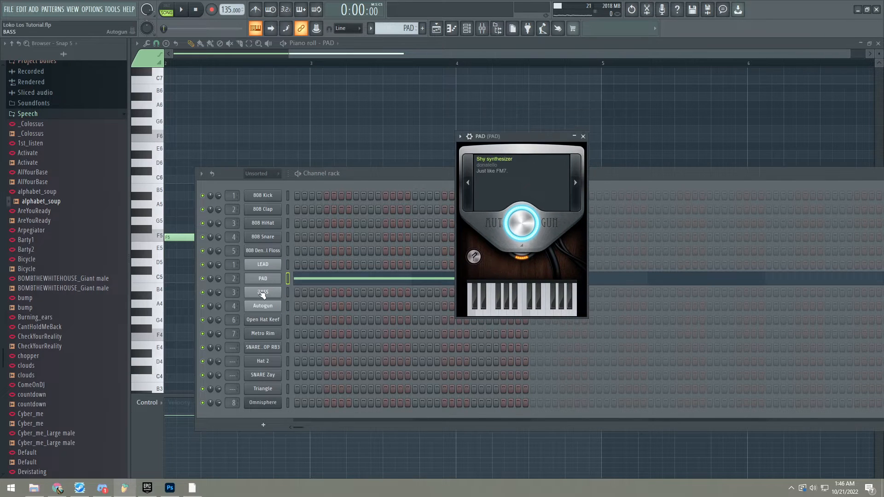
pyautogui.click(262, 294)
pyautogui.click(266, 280)
pyautogui.moveTo(511, 140); pyautogui.dragTo(542, 127)
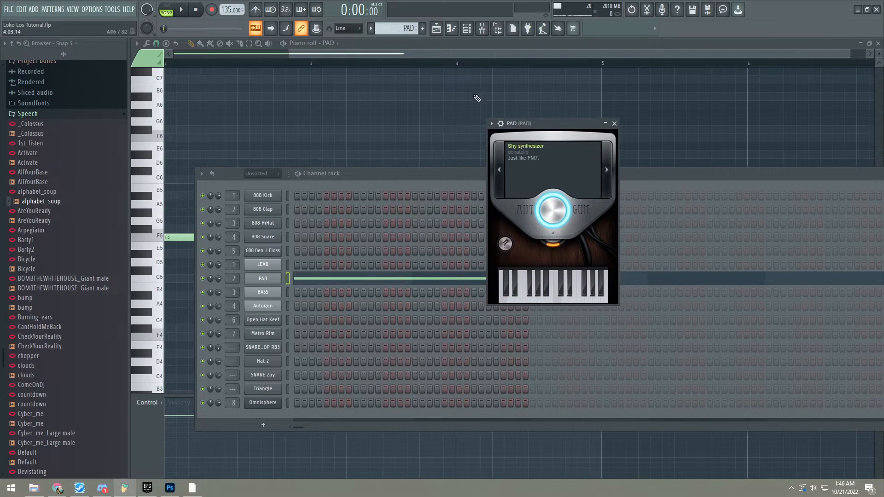
# - Return to the playlist, play the arrangement from bar 1 and view the PAD track in the mixer
pyautogui.click(438, 69)
pyautogui.scroll(2, 438, 69)
pyautogui.click(878, 43)
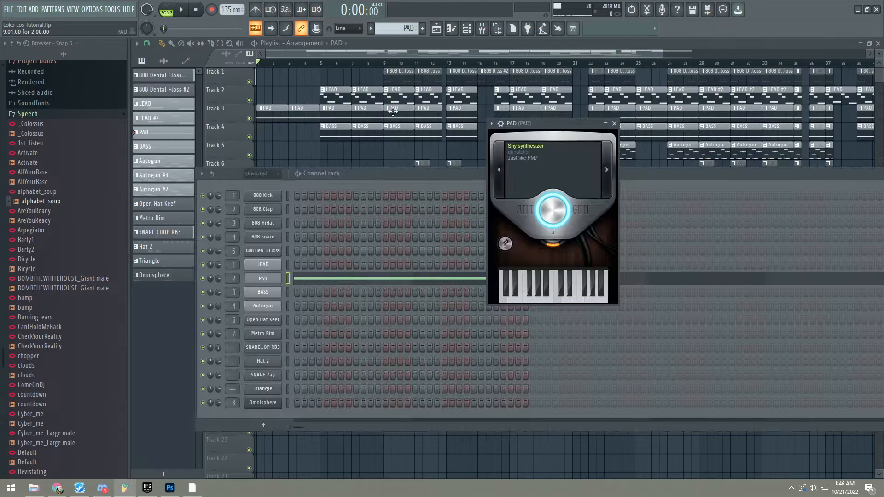
pyautogui.click(276, 64)
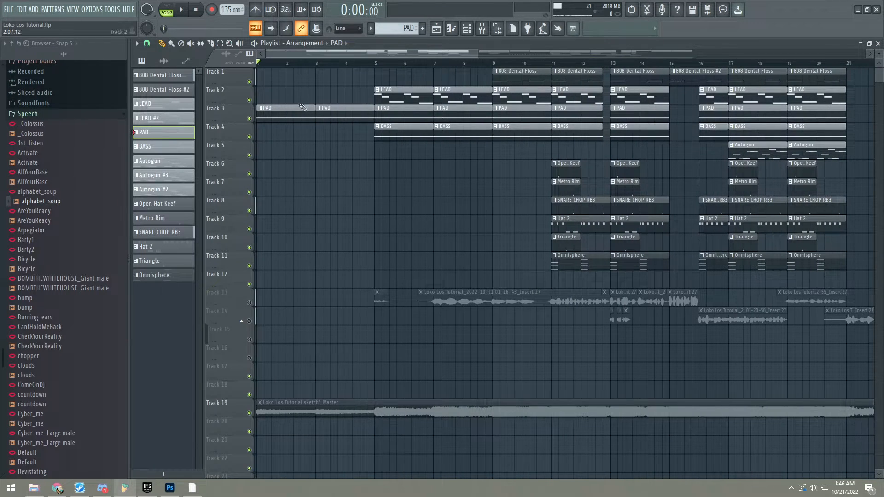
pyautogui.press('space')
pyautogui.click(481, 28)
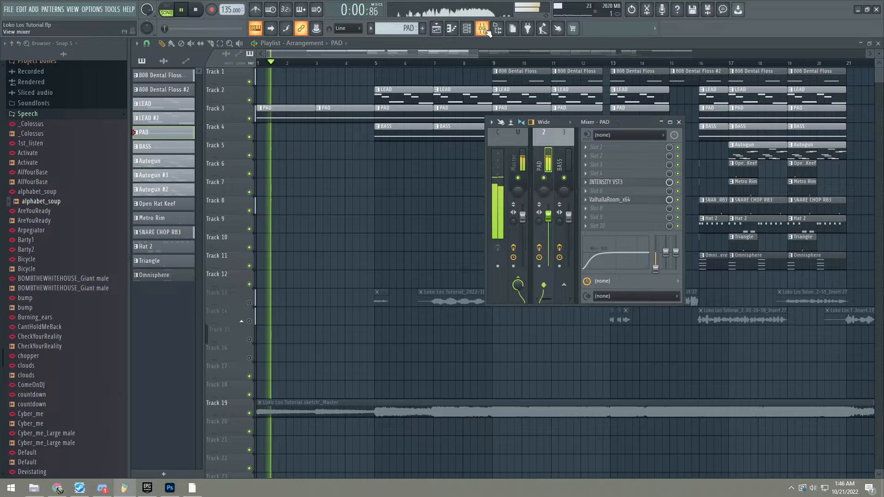
pyautogui.doubleClick(622, 121)
pyautogui.press('F9')
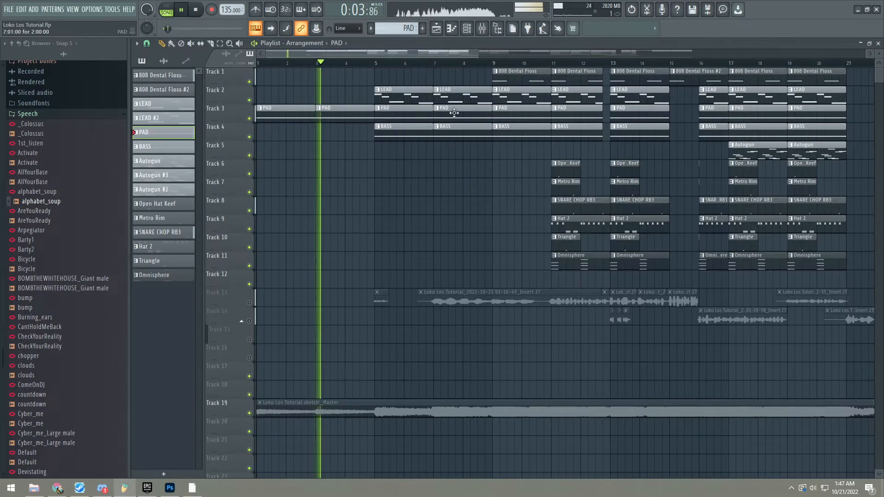
# - Examine the PAD pattern's notes in the piano roll during playback, and stop playback
pyautogui.doubleClick(454, 113)
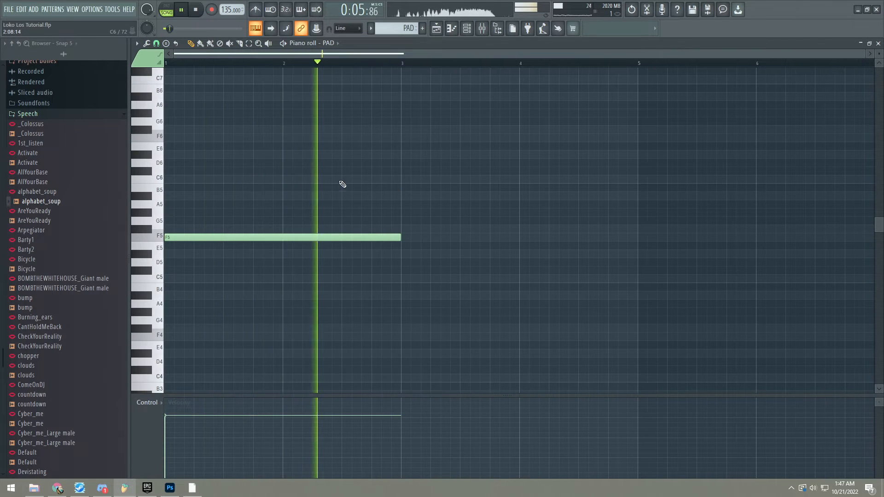
pyautogui.press('space')
pyautogui.click(878, 43)
# - Inspect the INTENSITY VST3 and ValhallaRoom_x64 effects on the PAD mixer track
pyautogui.click(482, 28)
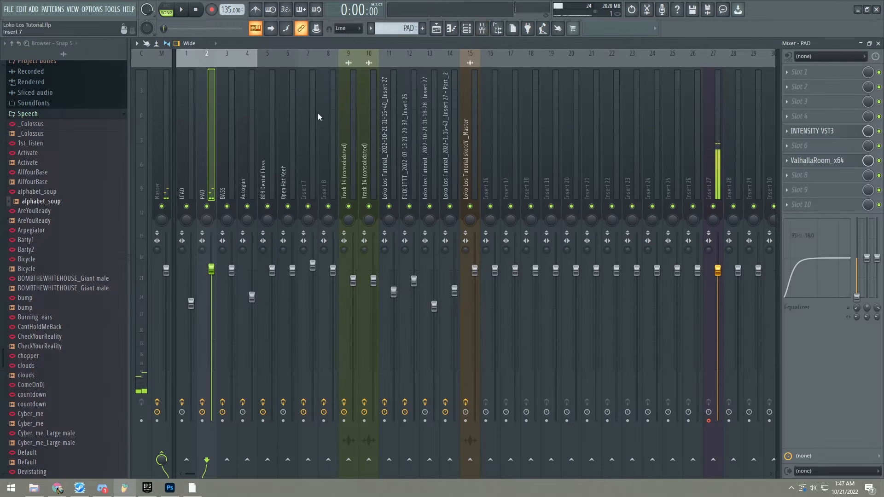
pyautogui.click(827, 131)
pyautogui.click(828, 132)
pyautogui.click(819, 171)
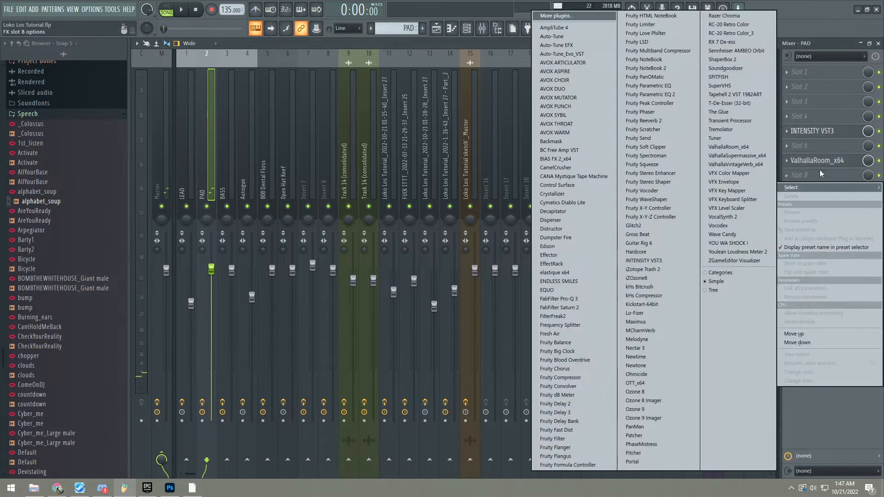
pyautogui.click(822, 163)
pyautogui.click(822, 163)
pyautogui.click(868, 43)
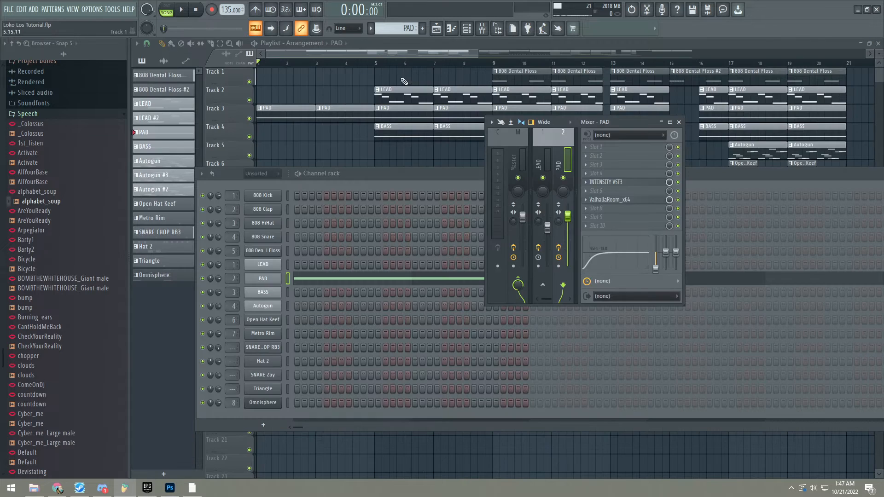
# - Mute the BASS track in the playlist and play the LEAD part from bar 5 with its synth on display
pyautogui.click(395, 89)
pyautogui.click(250, 137)
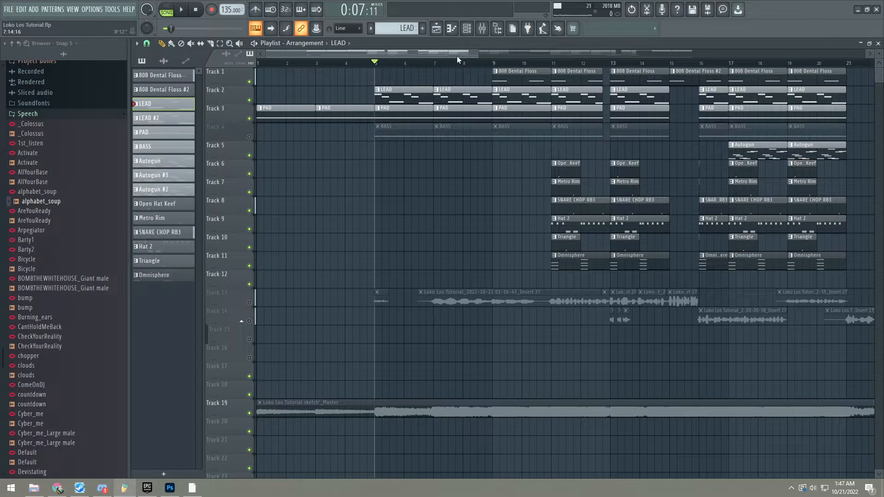
pyautogui.click(466, 29)
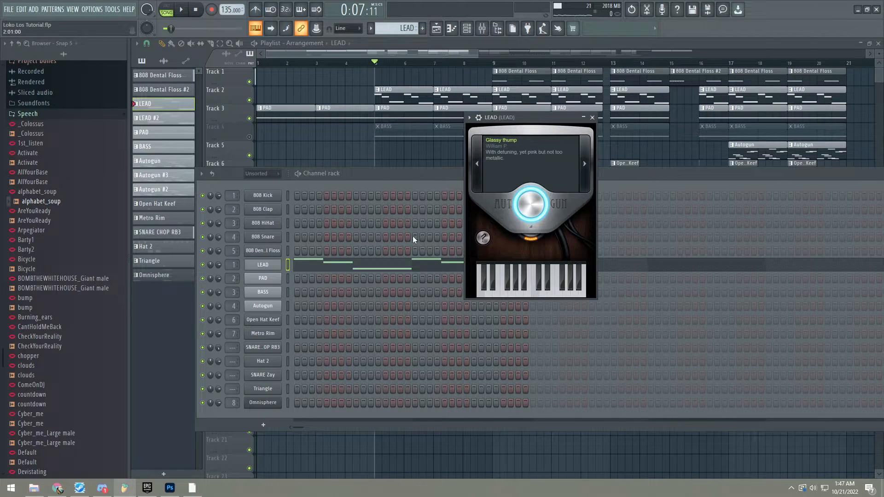
pyautogui.press('space')
pyautogui.click(466, 28)
# - Check the effects on the LEAD mixer track in the enlarged mixer, and stop playback
pyautogui.click(482, 28)
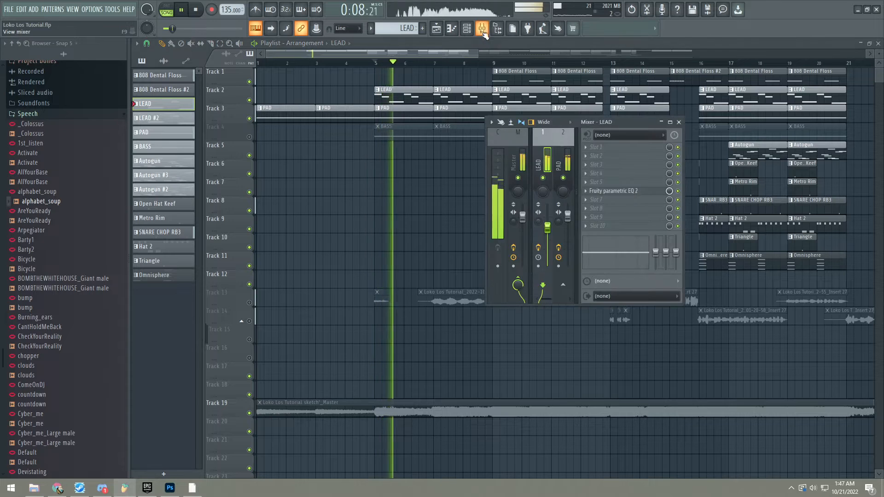
pyautogui.doubleClick(609, 121)
pyautogui.press('space')
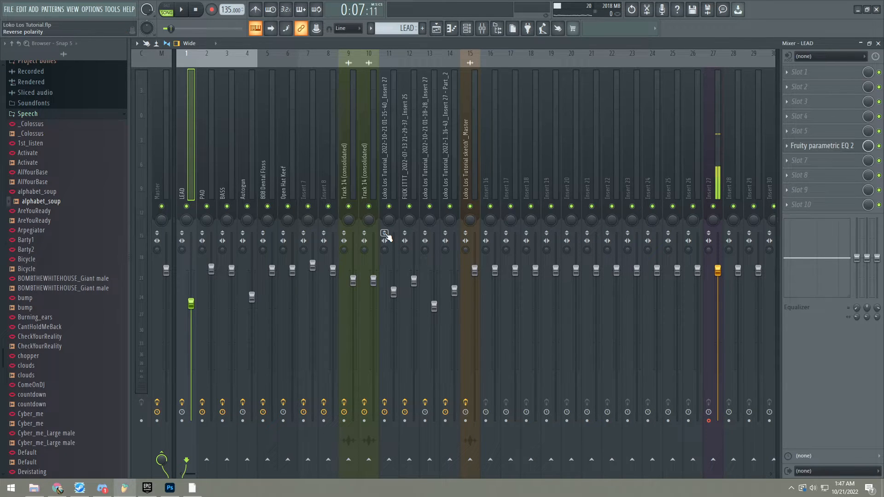
# - Save the project and review the LEAD pattern's notes in the piano roll during playback
pyautogui.press('F5')
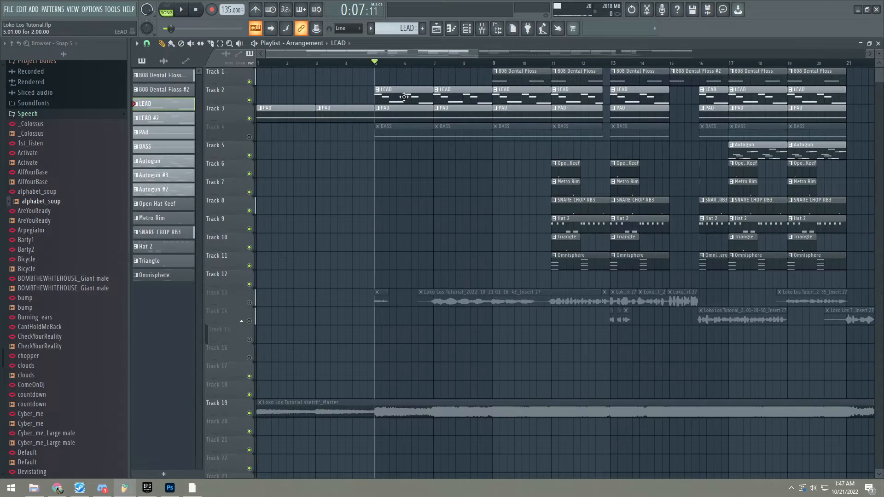
pyautogui.hotkey('ctrl', 's')
pyautogui.press('space')
pyautogui.press('F7')
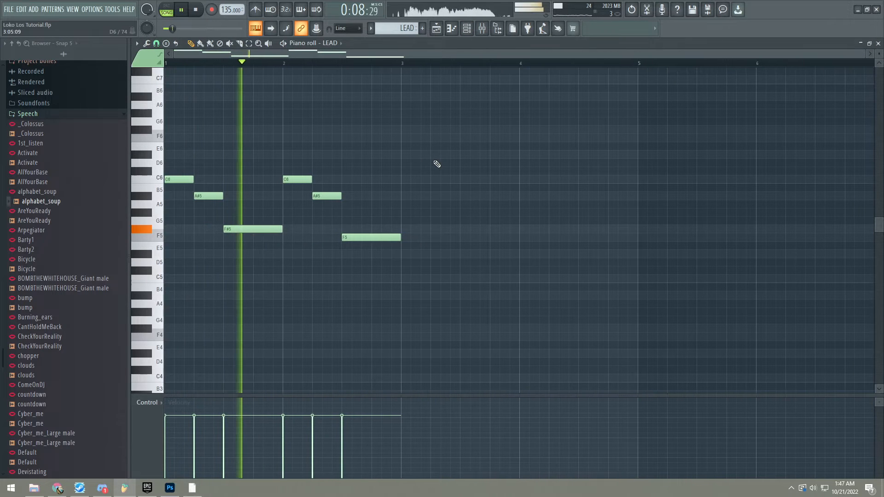
pyautogui.press('space')
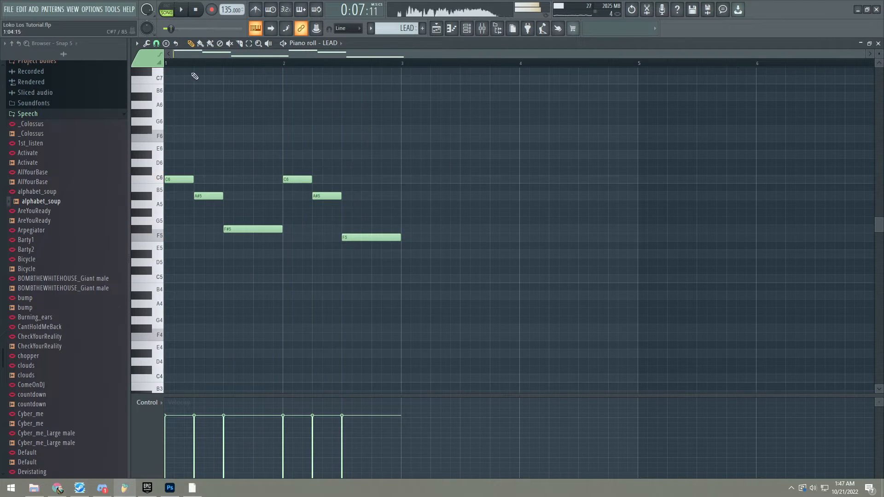
# - Look up the root note and scale chosen for the piano roll's scale highlighting, and return to the playlist
pyautogui.click(138, 44)
pyautogui.moveTo(163, 93)
pyautogui.moveTo(238, 216)
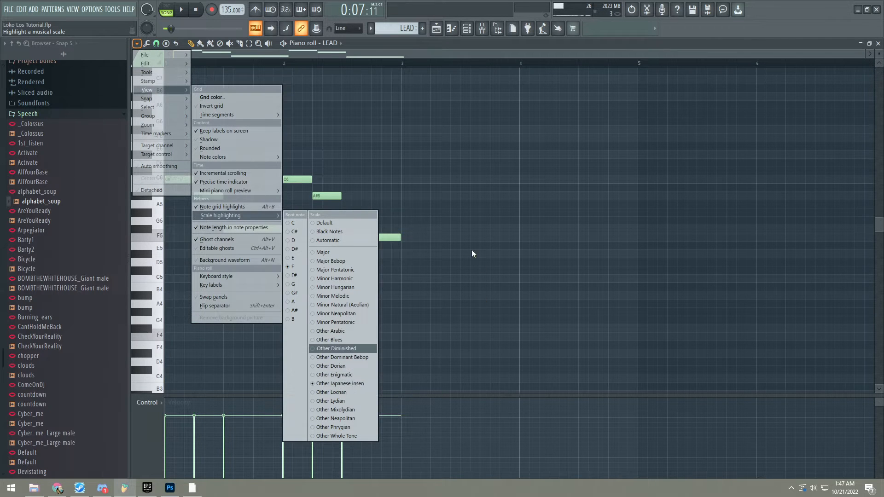
pyautogui.click(878, 44)
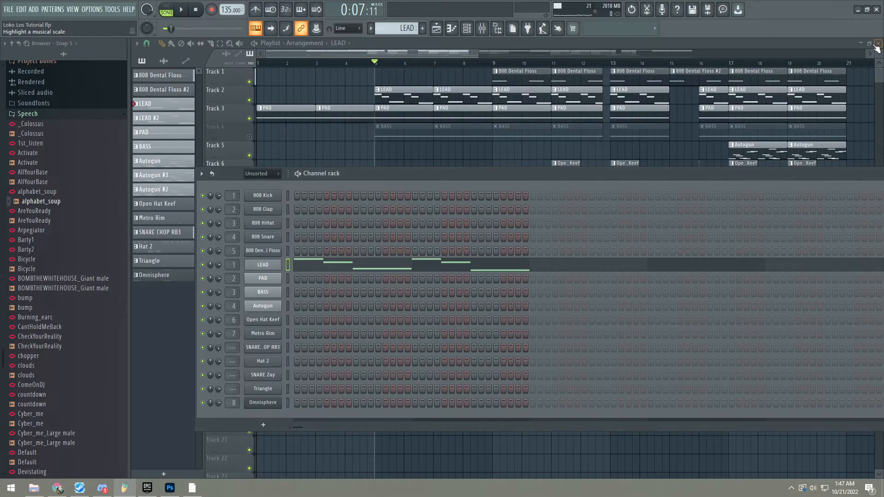
pyautogui.click(528, 72)
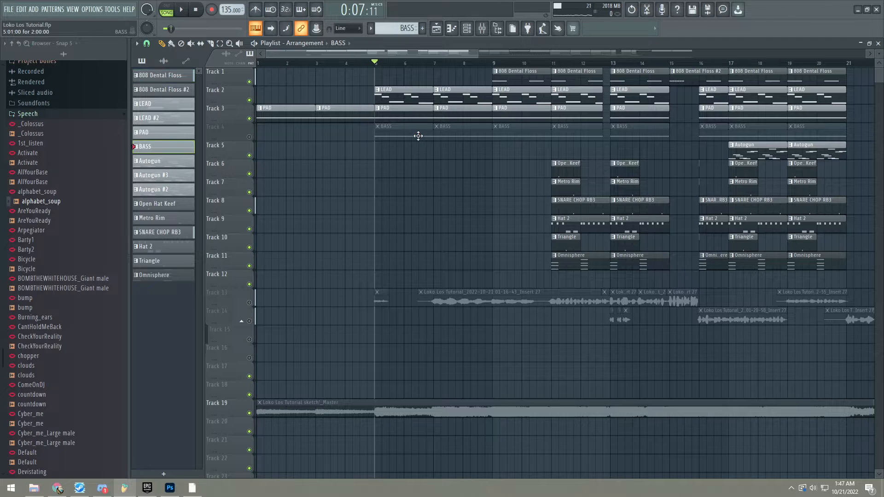
# - Compare the LEAD and PAD parts, viewing the LEAD track in the mixer and selecting the PAD pattern in the playlist
pyautogui.scroll(3, 418, 135)
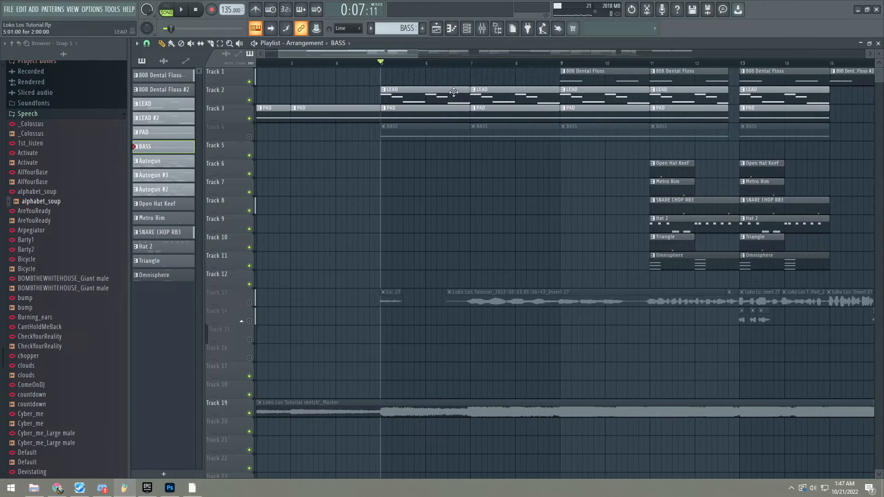
pyautogui.click(453, 92)
pyautogui.press('F9')
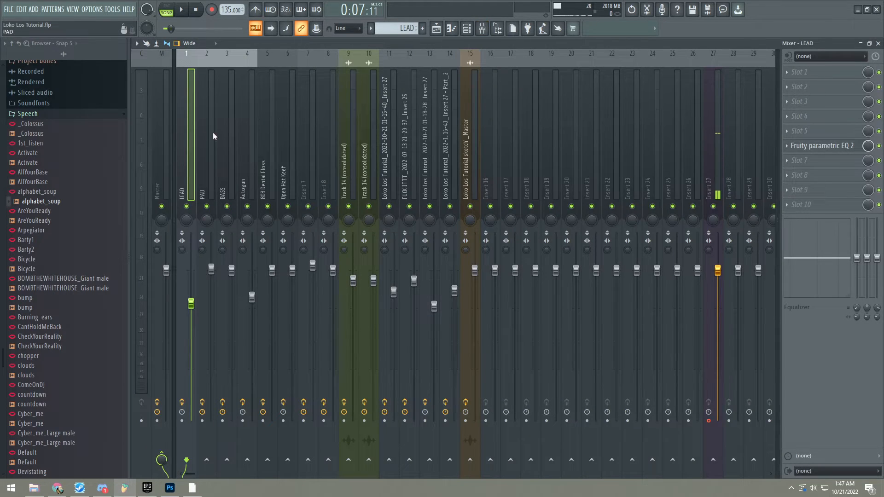
pyautogui.press('F9')
pyautogui.click(312, 118)
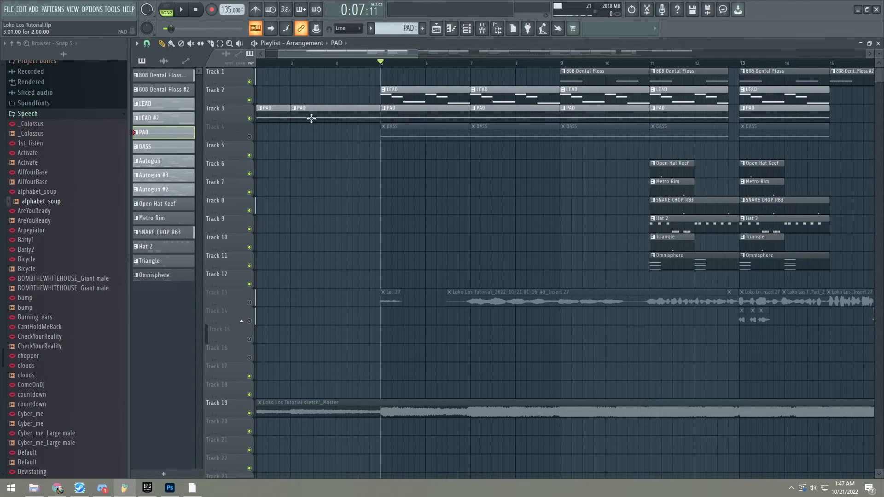
# - Unmute the BASS track and play the arrangement from bar 5 while viewing the BASS channel's synth preset
pyautogui.click(249, 137)
pyautogui.click(408, 131)
pyautogui.click(452, 28)
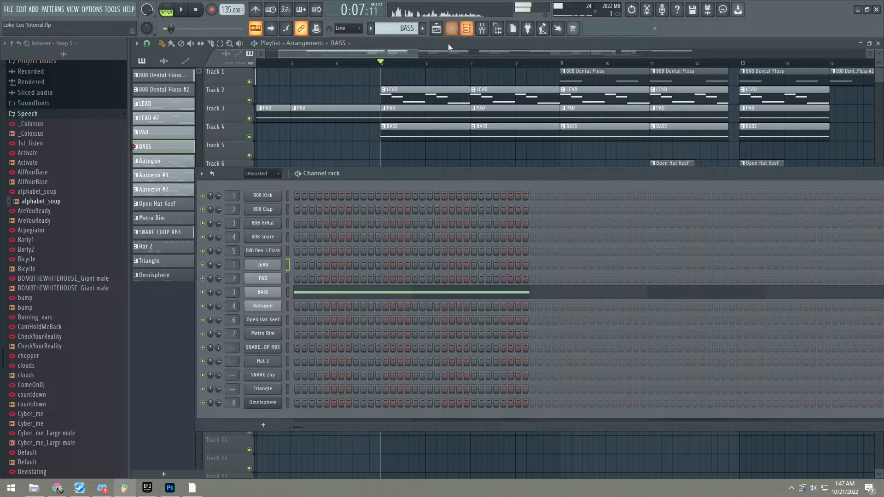
pyautogui.press('space')
pyautogui.click(278, 292)
pyautogui.moveTo(551, 132); pyautogui.dragTo(528, 137)
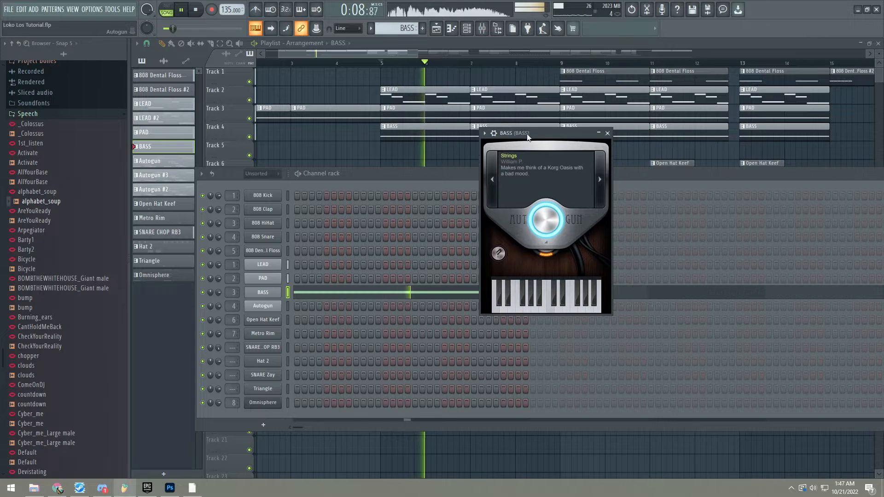
pyautogui.click(607, 133)
# - Examine the effects on the BASS and PAD mixer tracks, including PAD's INTENSITY VST3, while playing the arrangement
pyautogui.press('F9')
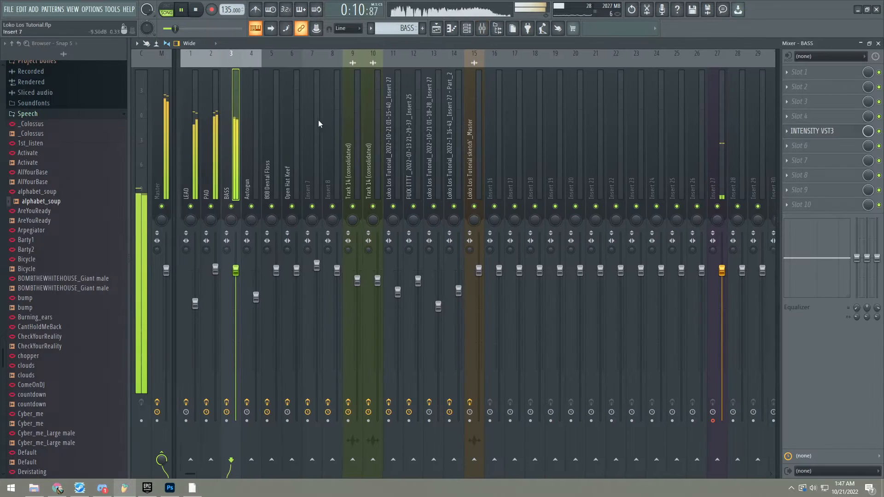
pyautogui.click(211, 137)
pyautogui.press('space')
pyautogui.click(819, 132)
pyautogui.click(819, 131)
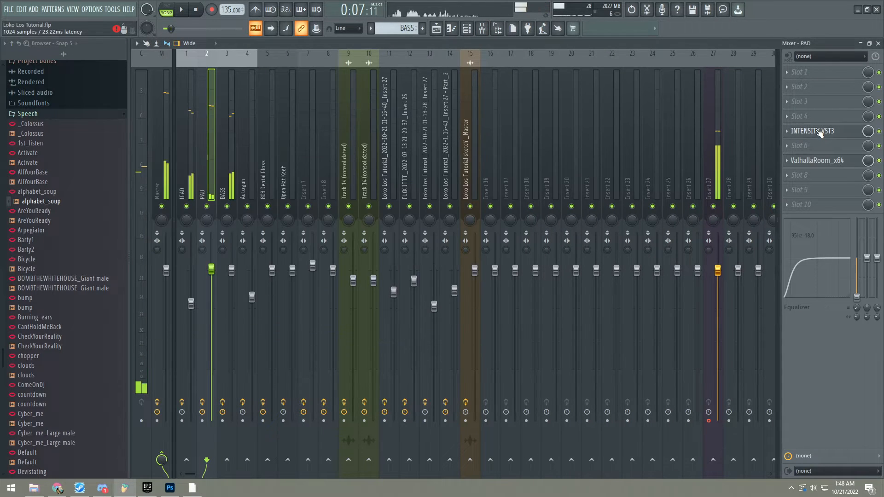
pyautogui.press('space')
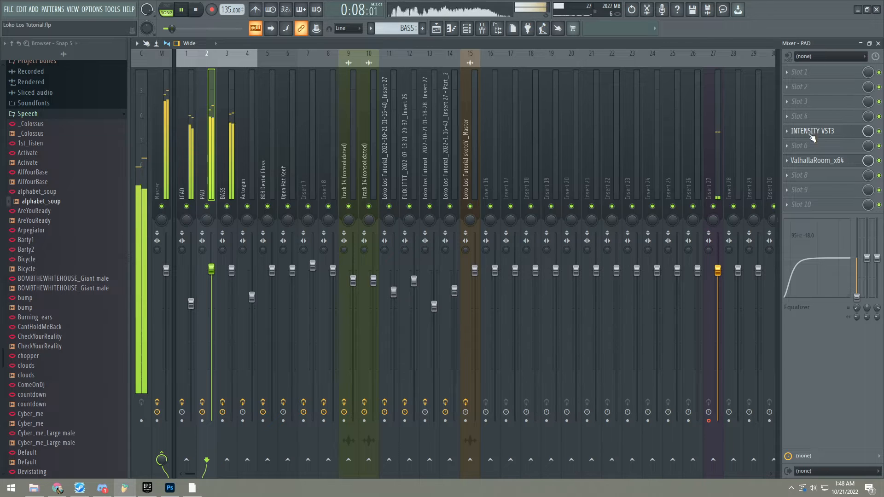
pyautogui.press('space')
# - Listen to the PAD, LEAD and BASS parts together from bar 5 in the playlist
pyautogui.press('F9')
pyautogui.press('space')
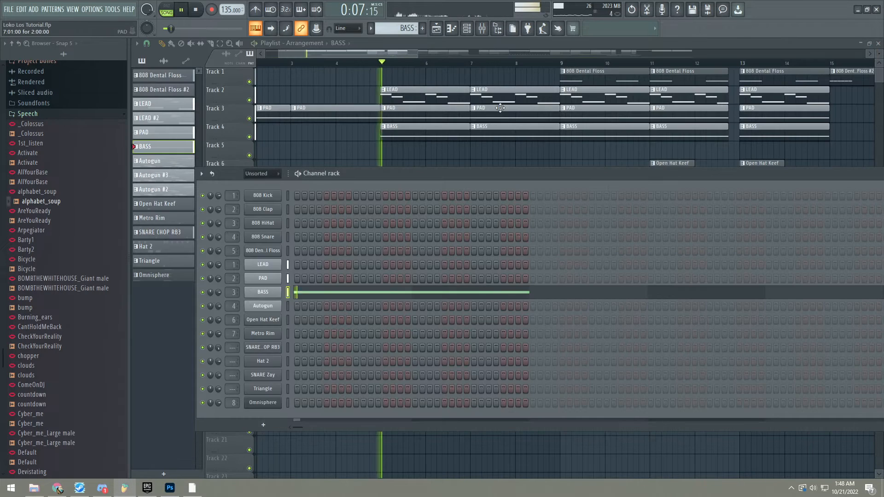
pyautogui.click(500, 108)
pyautogui.keyDown('ctrl'); pyautogui.scroll(-3, 535, 70); pyautogui.keyUp('ctrl')
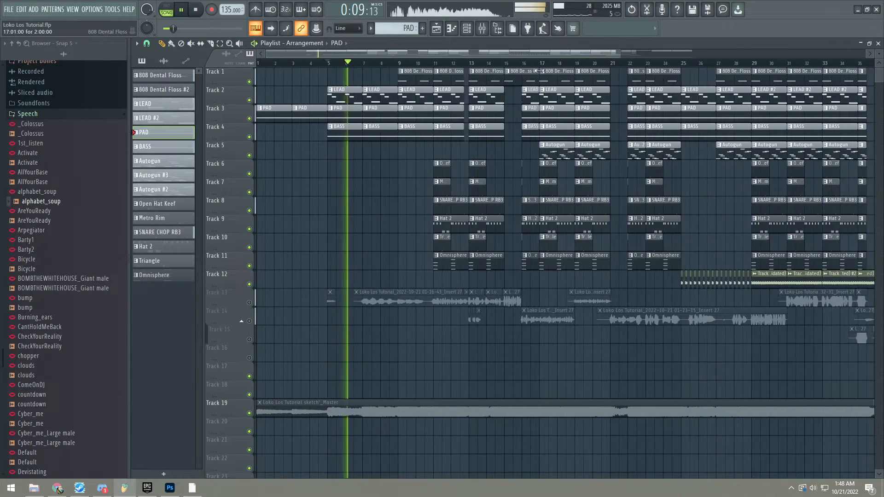
pyautogui.press('space')
# - Move the playback position to bar 17 and solo Track 6
pyautogui.click(541, 64)
pyautogui.rightClick(253, 168)
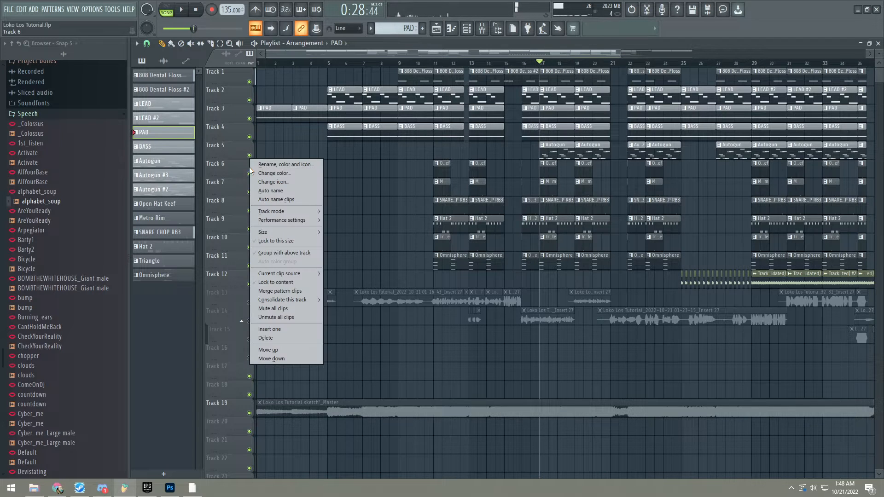
pyautogui.click(250, 167)
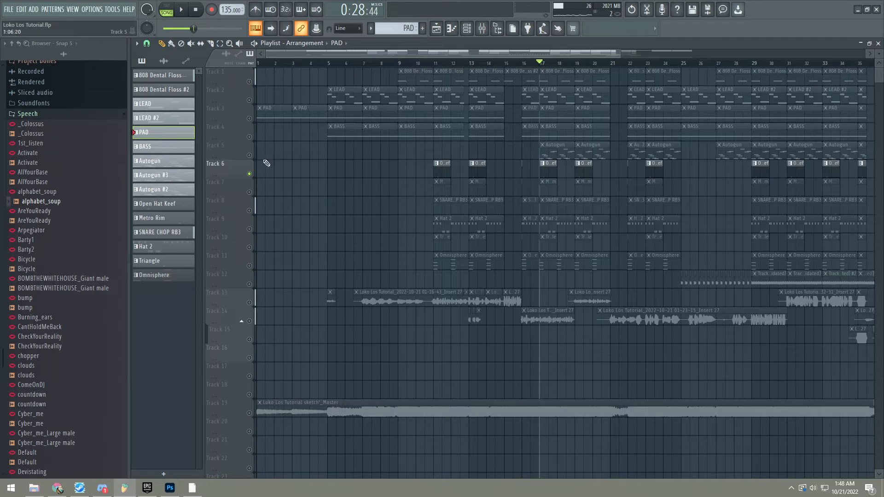
# - Open the Autogun pattern's notes, play the pattern on its own and view the Autogun channel's synth preset
pyautogui.doubleClick(566, 156)
pyautogui.scroll(3, 481, 158)
pyautogui.press('l')
pyautogui.press('space')
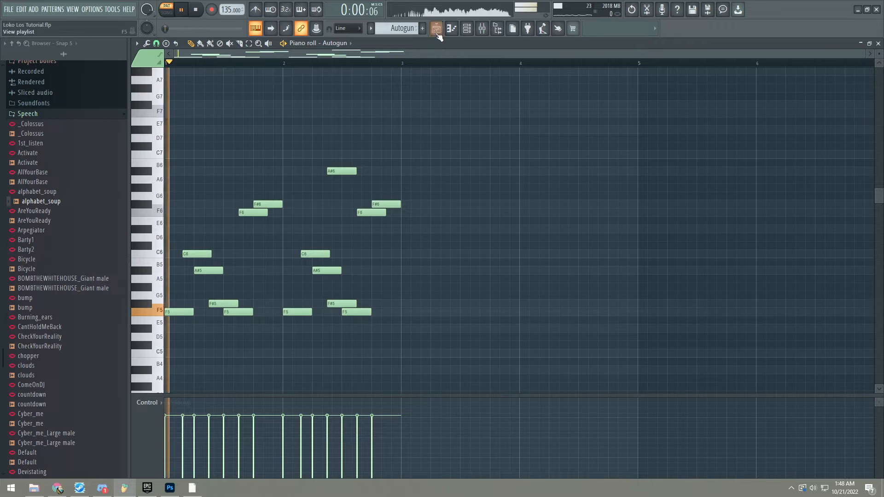
pyautogui.press('F6')
pyautogui.click(263, 306)
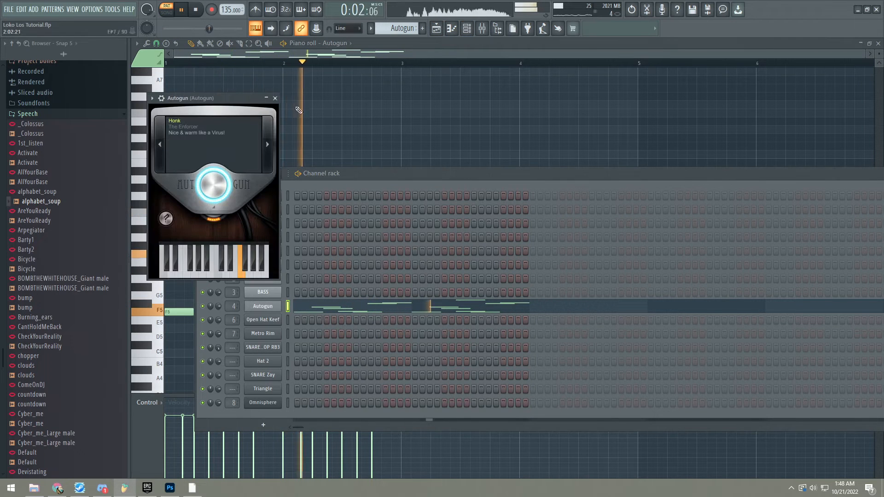
# - Stop playback and examine the Autogun pattern's notes up close in the piano roll
pyautogui.press('F7')
pyautogui.press('space')
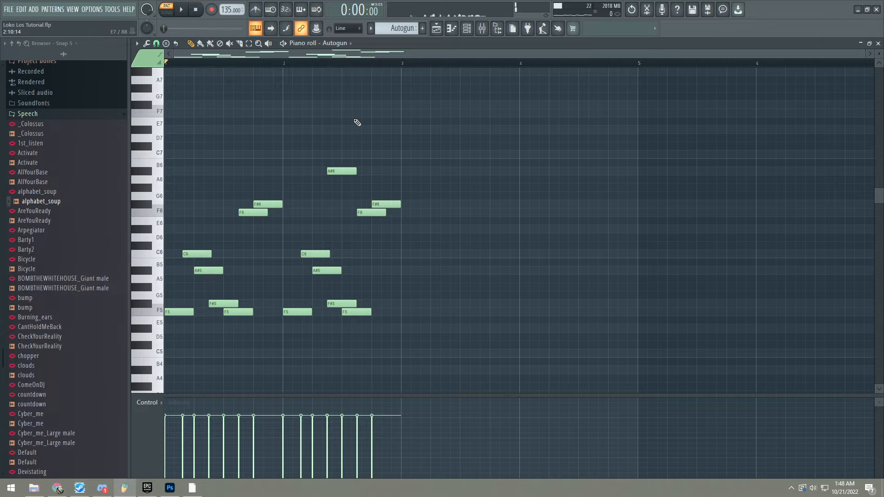
pyautogui.scroll(2, 165, 152)
pyautogui.scroll(-2, 165, 152)
pyautogui.scroll(4, 165, 152)
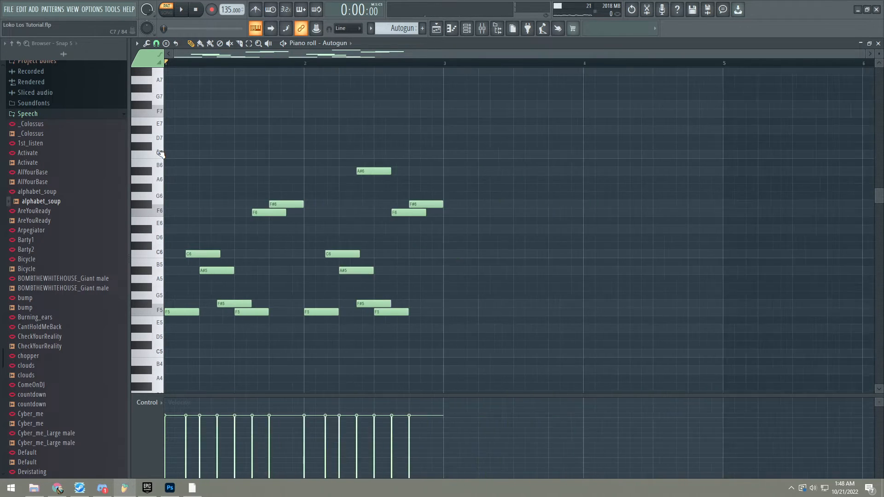
pyautogui.scroll(1, 164, 152)
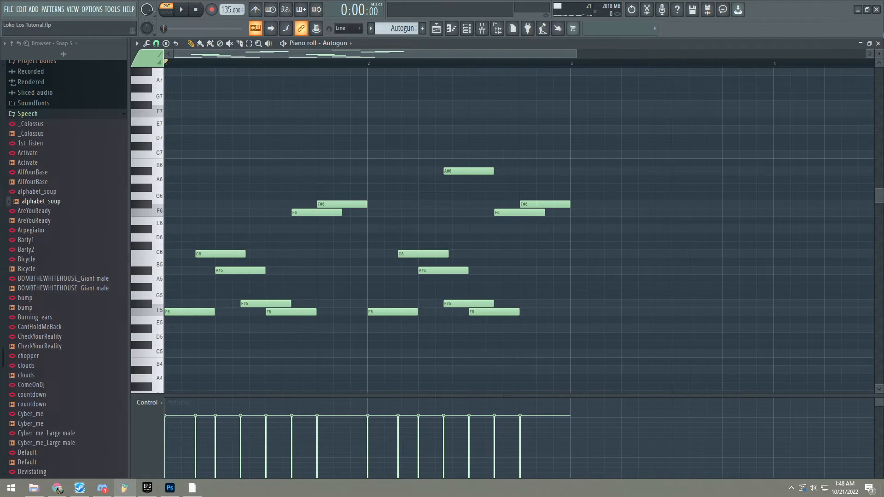
# - Return to the playlist, set the playback position to bar 17 and play the soloed Autogun track
pyautogui.press('Escape')
pyautogui.click(556, 102)
pyautogui.click(526, 63)
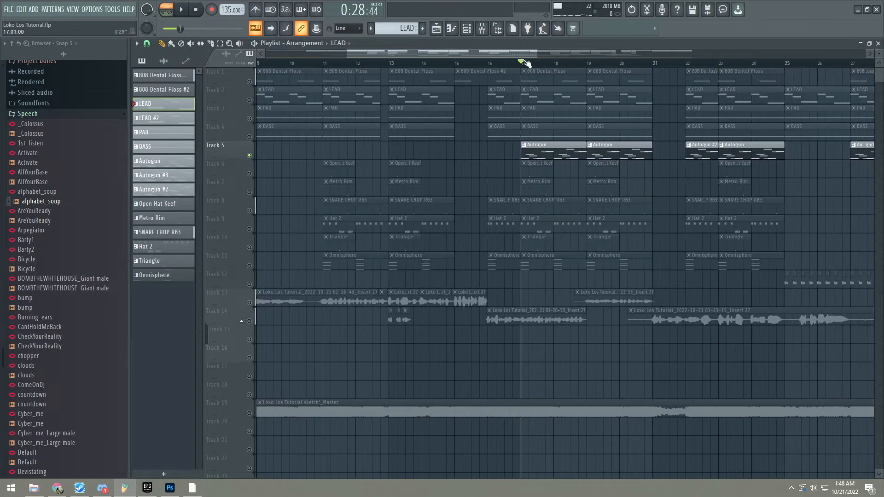
pyautogui.press('space')
# - Open the Omnisphere pattern's notes, examine the chords in the piano roll and play the song
pyautogui.doubleClick(506, 256)
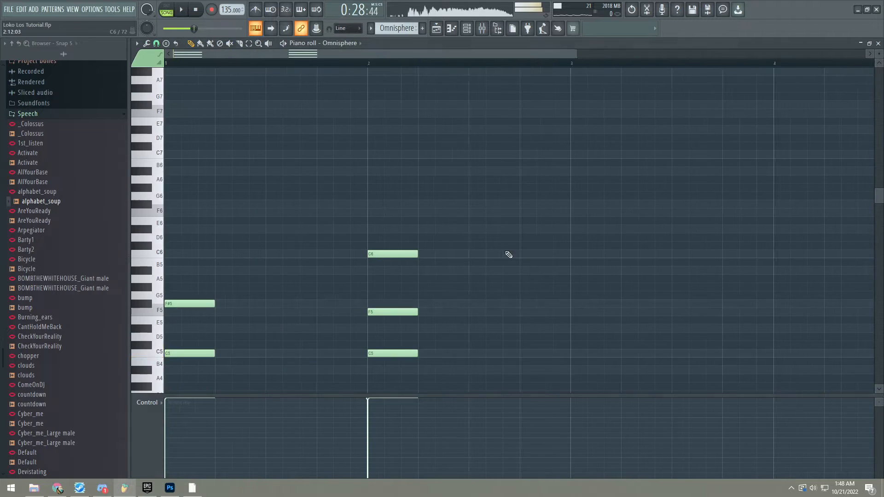
pyautogui.press('space')
pyautogui.scroll(-3, 467, 242)
pyautogui.scroll(-3, 877, 58)
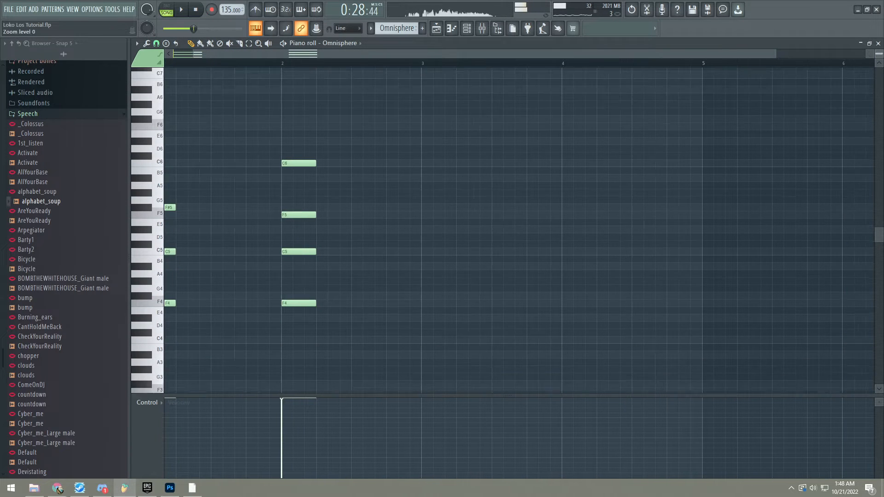
pyautogui.press('space')
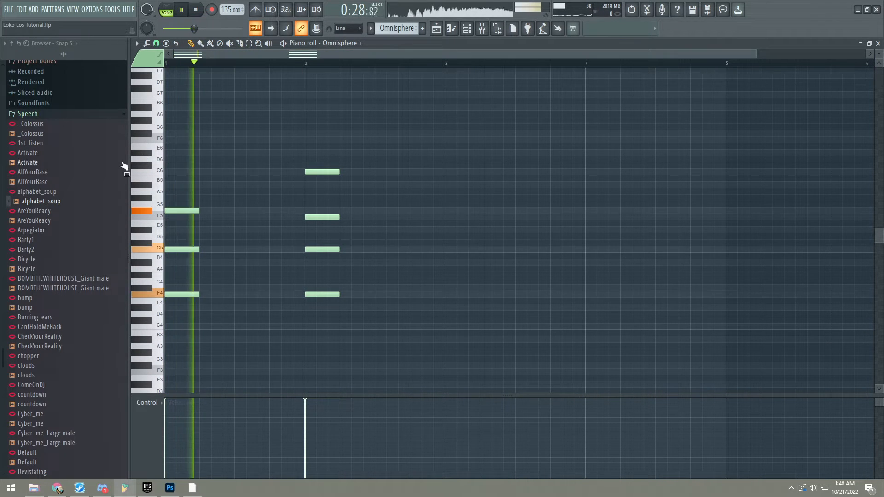
# - Stop playback and examine the Autogun mixer track's ValhallaRoom, Fruity Flanger and Fruity Delay 3 effects, then close the mixer
pyautogui.press('F9')
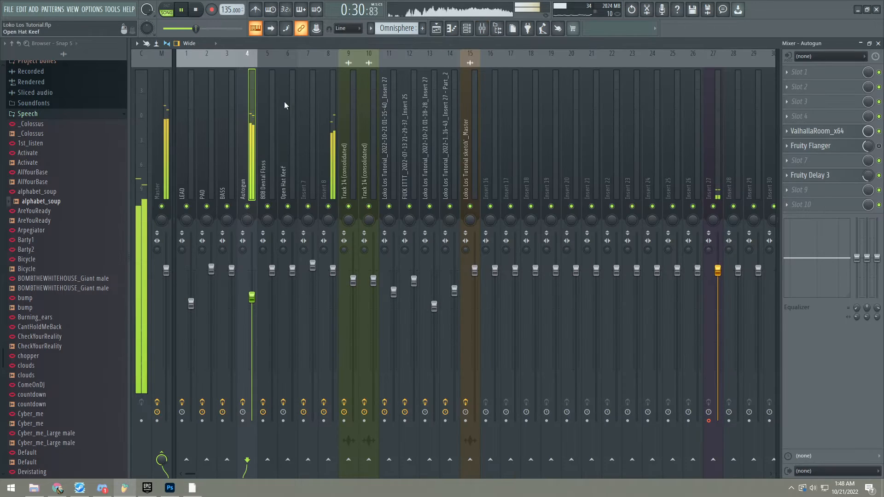
pyautogui.press('space')
pyautogui.click(814, 132)
pyautogui.click(815, 132)
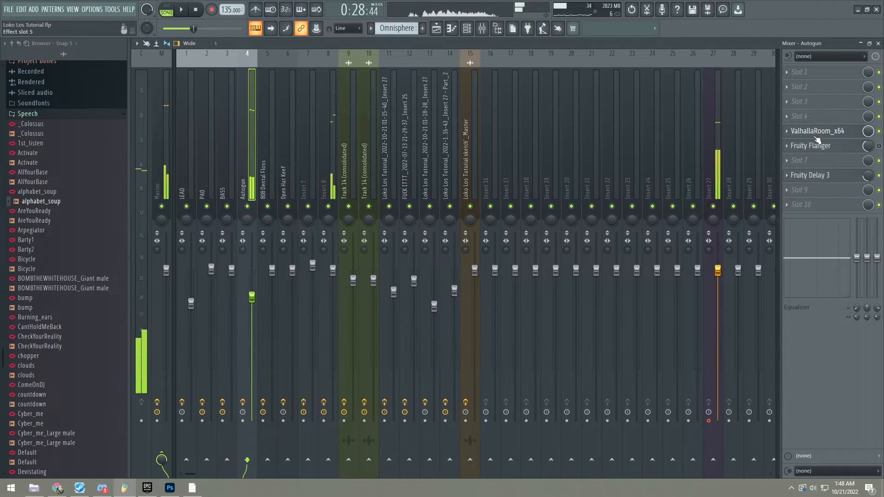
pyautogui.click(819, 146)
pyautogui.click(819, 146)
pyautogui.click(822, 176)
pyautogui.click(822, 176)
pyautogui.click(815, 131)
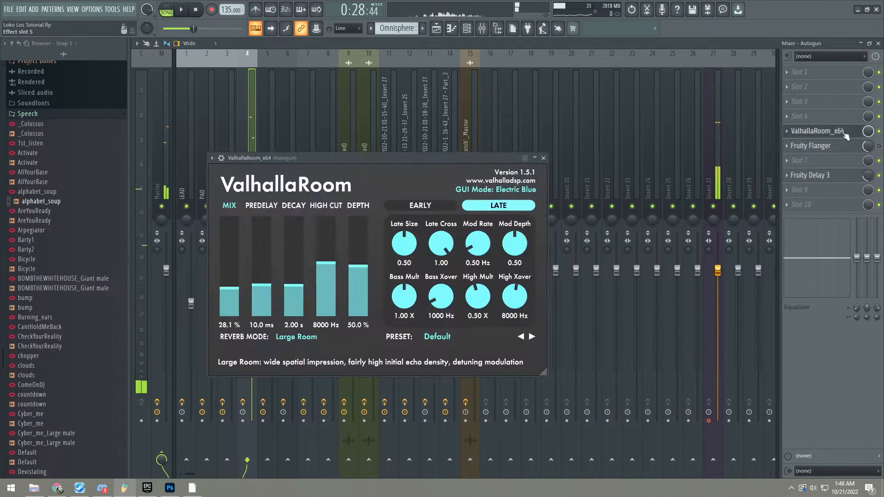
pyautogui.click(815, 131)
pyautogui.click(878, 43)
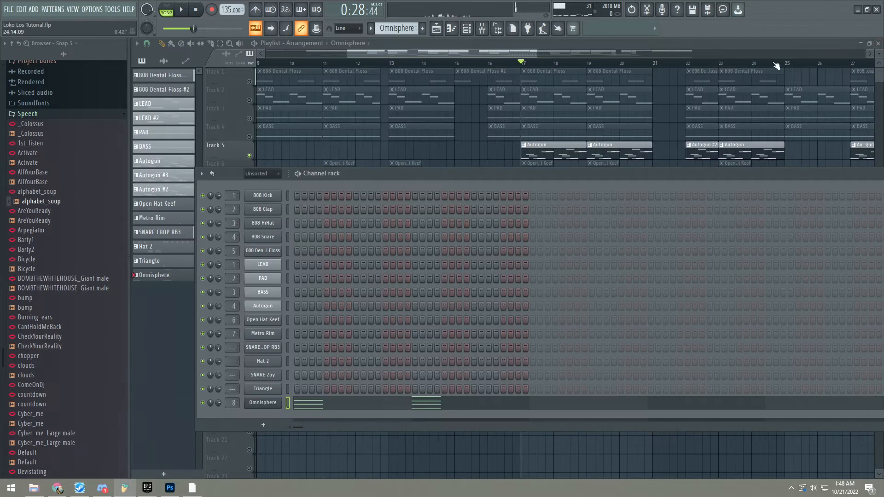
# - Unmute Tracks 1 to 4 in the playlist and play them from bar 17 with Autogun and Omnisphere
pyautogui.press('F6')
pyautogui.click(249, 81)
pyautogui.click(249, 100)
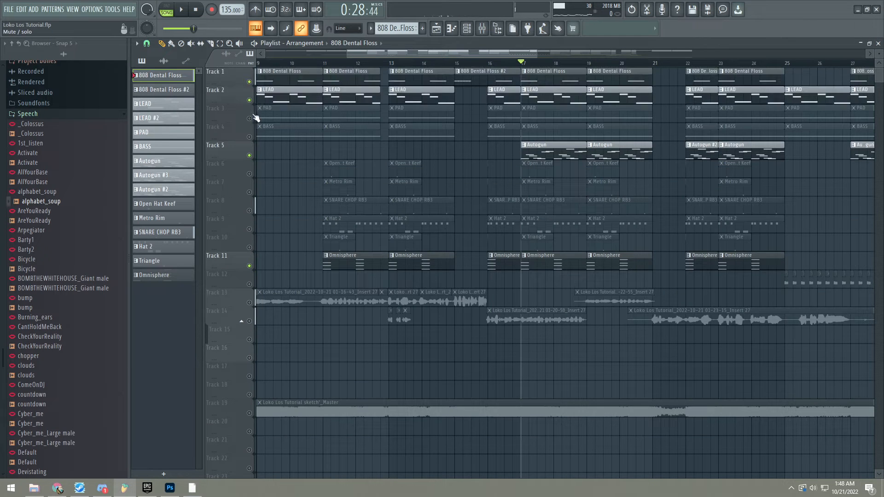
pyautogui.click(249, 118)
pyautogui.click(249, 136)
pyautogui.press('space')
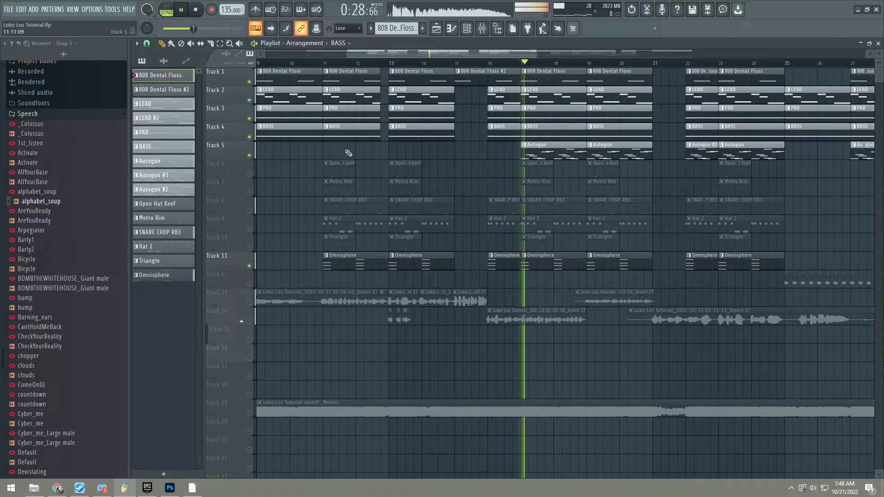
# - Mute Track 1 to listen without the 808, save the project during playback and stop the song
pyautogui.scroll(-3, 258, 138)
pyautogui.click(249, 82)
pyautogui.scroll(2, 442, 90)
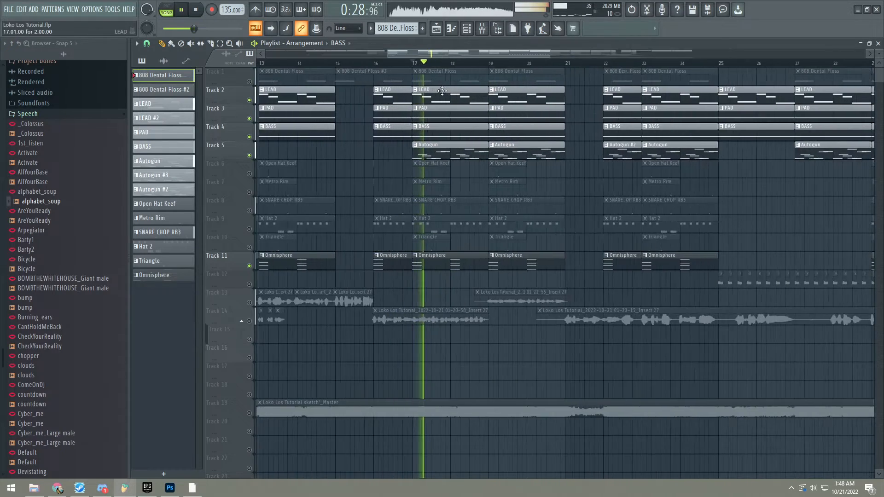
pyautogui.hotkey('ctrl', 's')
pyautogui.scroll(2, 442, 90)
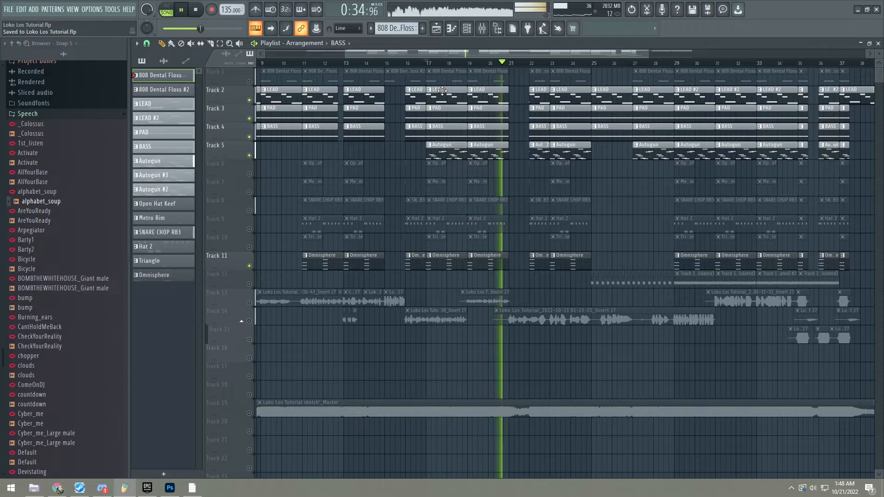
pyautogui.press('space')
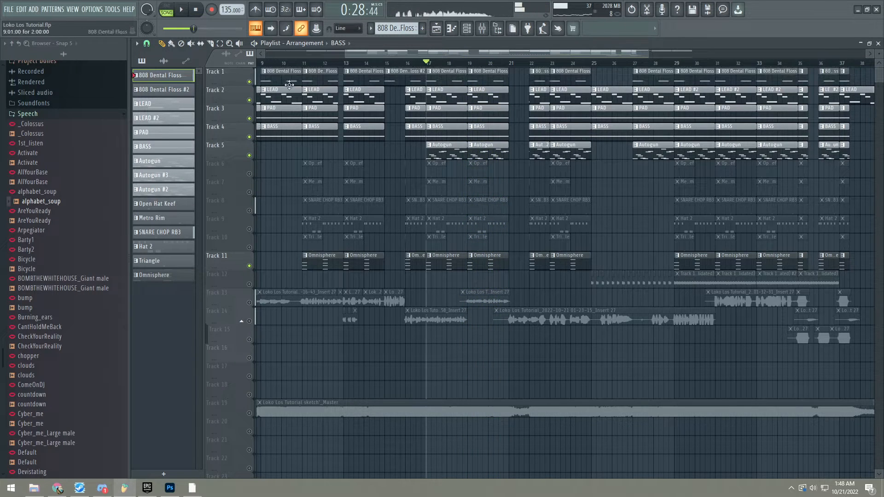
# - Open the 808 Dental Floss pattern's notes and browse to the UMRU_808 samples in the umru sound pack
pyautogui.doubleClick(452, 141)
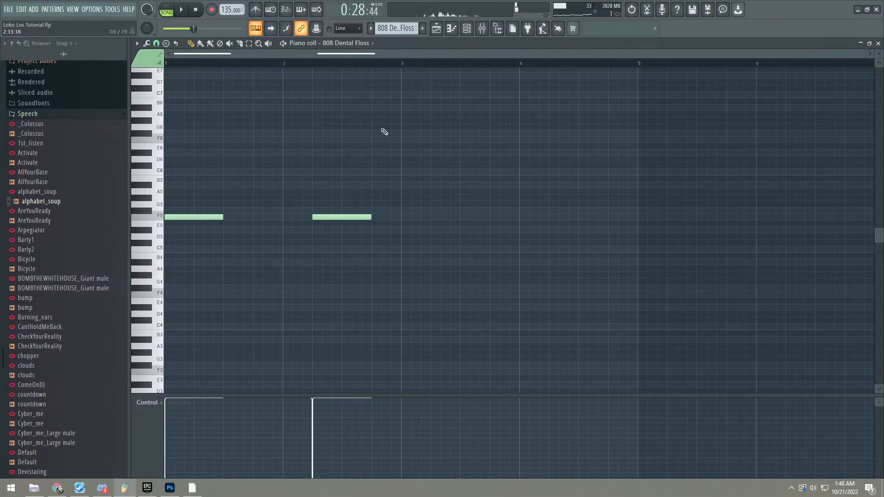
pyautogui.scroll(2, 418, 113)
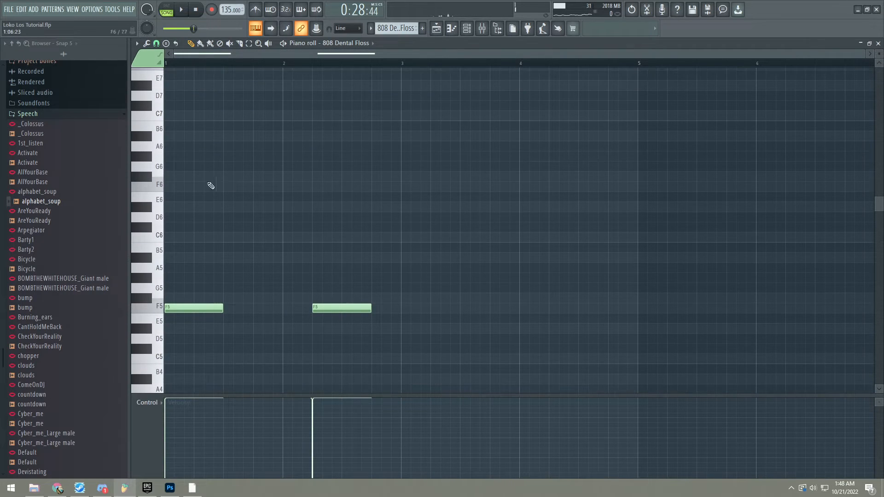
pyautogui.scroll(-15, 73, 138)
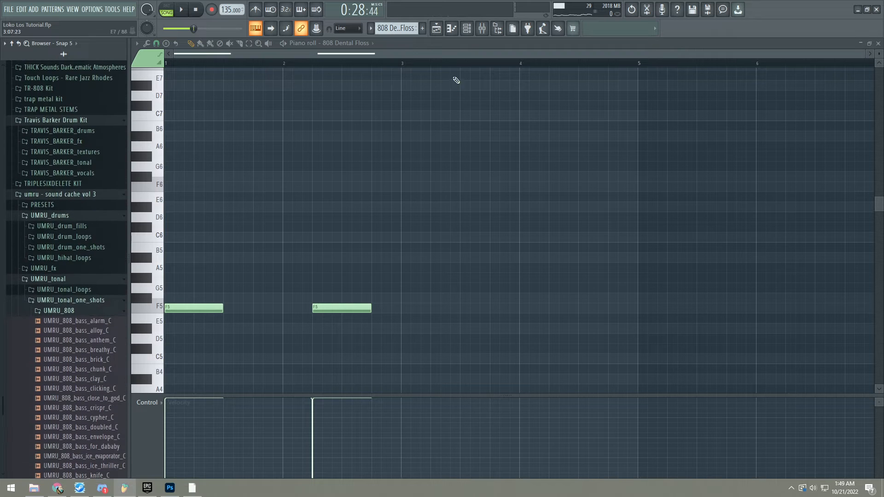
# - View the 808 Dental Floss channel's sample settings, move the channel rack clear of the notes and listen to the 808 in the song
pyautogui.click(466, 28)
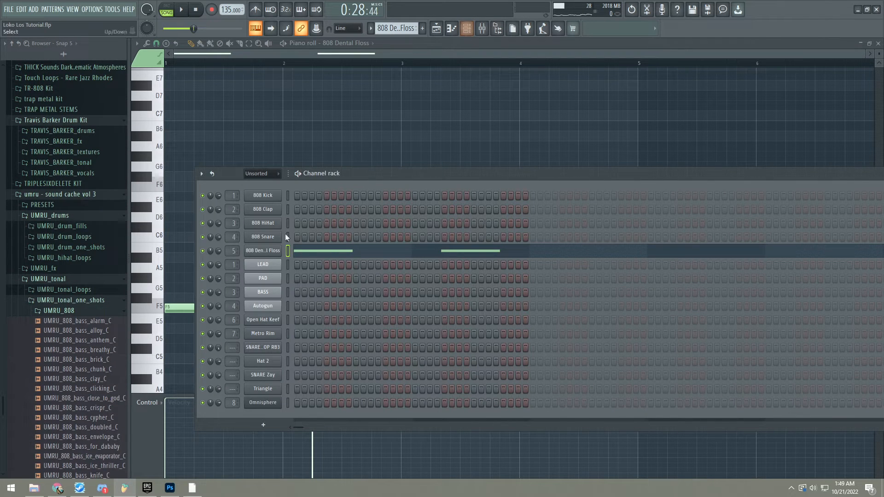
pyautogui.click(262, 250)
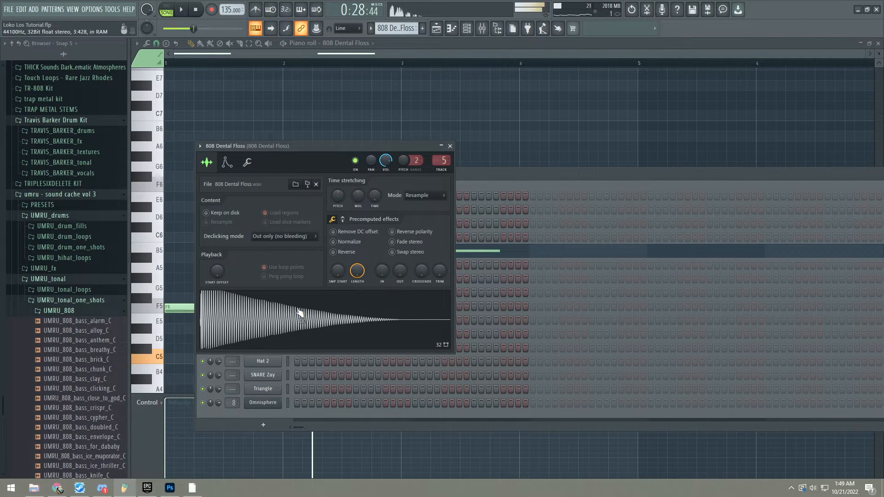
pyautogui.click(449, 146)
pyautogui.moveTo(441, 173); pyautogui.dragTo(695, 139)
pyautogui.press('space')
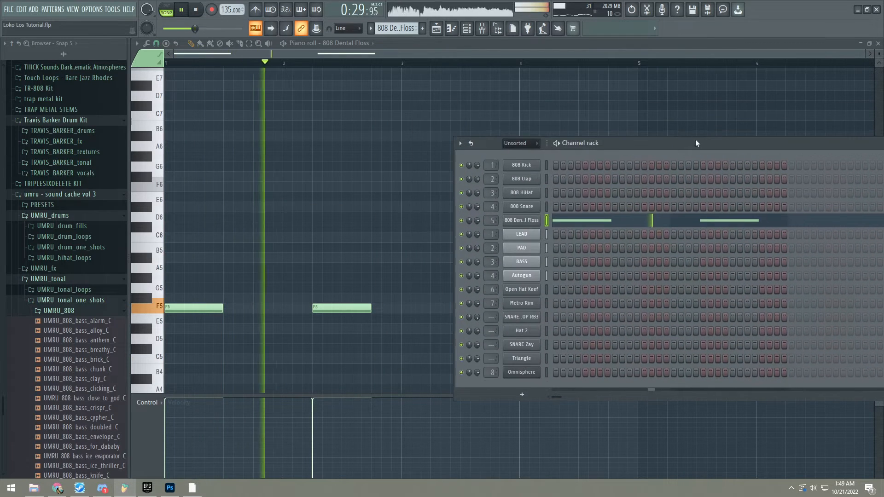
pyautogui.press('space')
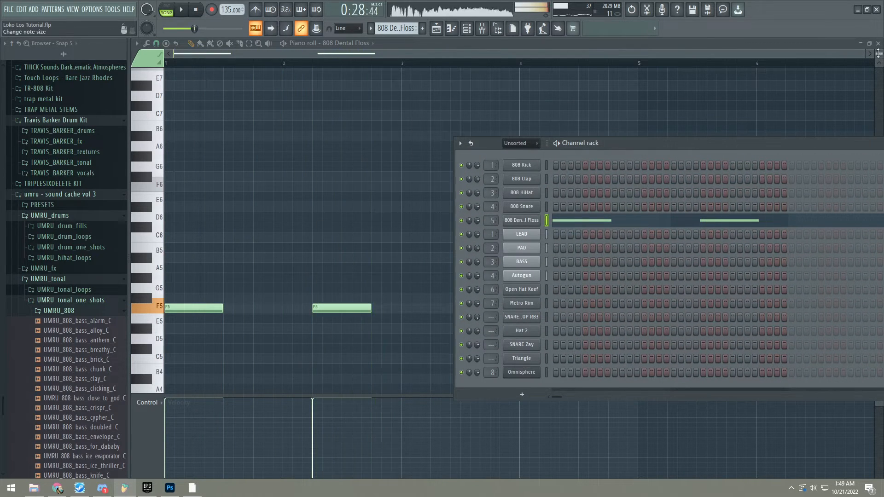
# - Enable Track 6 in the playlist, view the Open Hat Keef pattern's notes and listen to it with the other parts
pyautogui.press('F5')
pyautogui.press('F6')
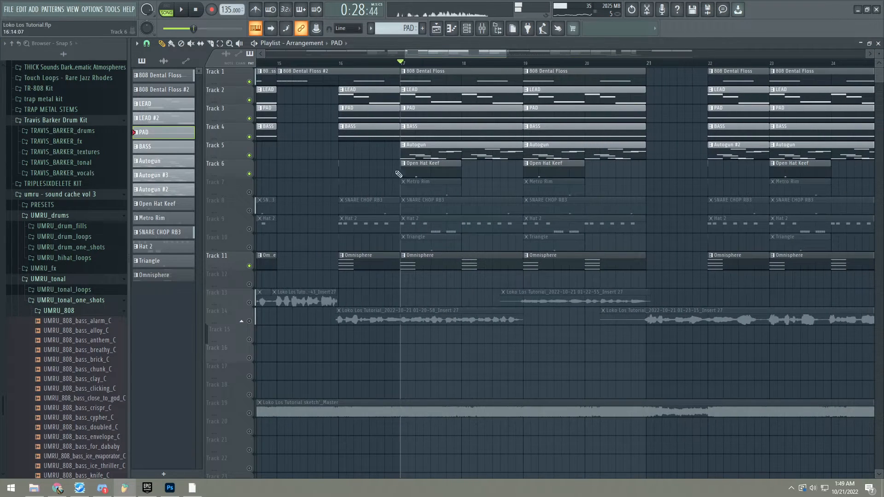
pyautogui.doubleClick(420, 166)
pyautogui.press('space')
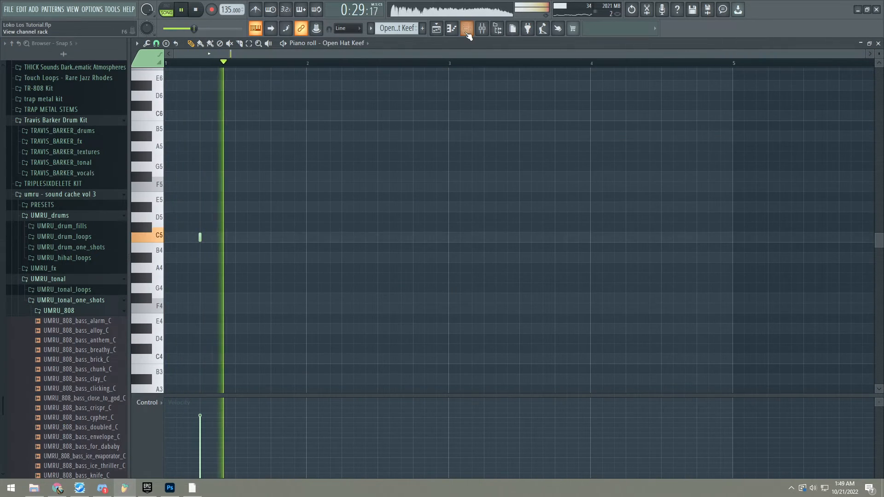
pyautogui.press('F6')
pyautogui.press('F6')
pyautogui.press('F5')
pyautogui.click(645, 87)
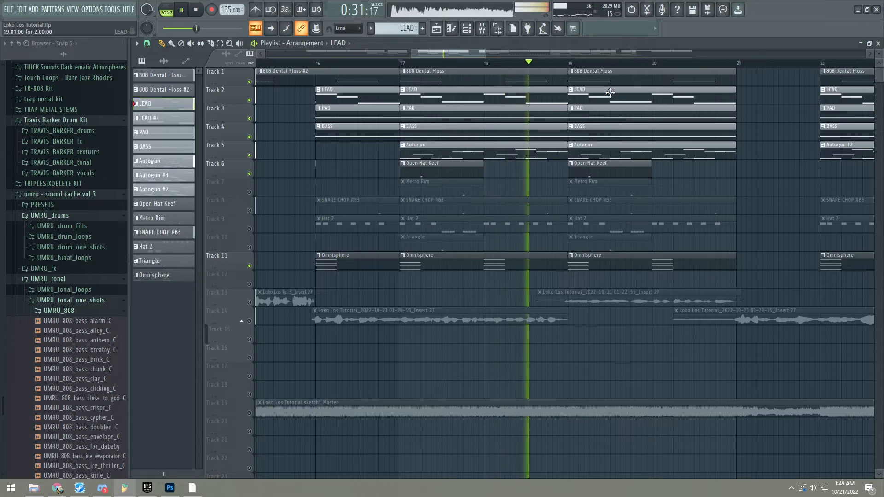
pyautogui.press('space')
# - Unmute and solo Track 7, and select its Metro Rim pattern
pyautogui.click(249, 192)
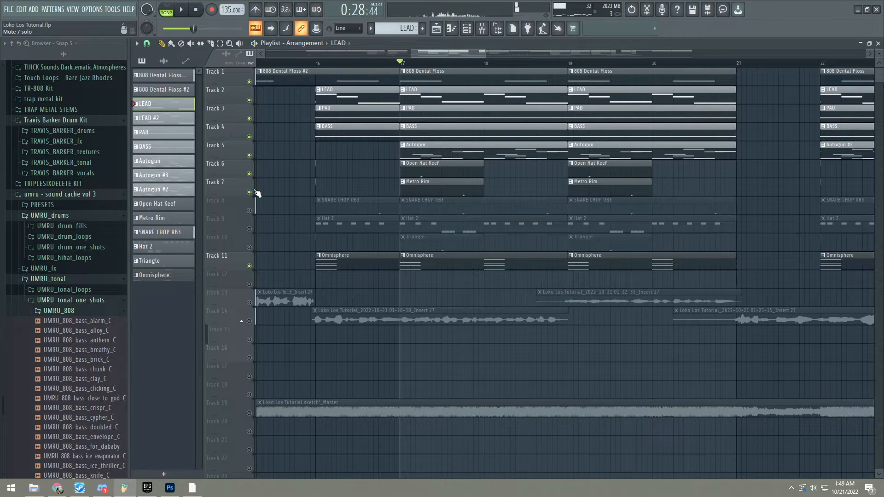
pyautogui.rightClick(250, 192)
pyautogui.click(429, 186)
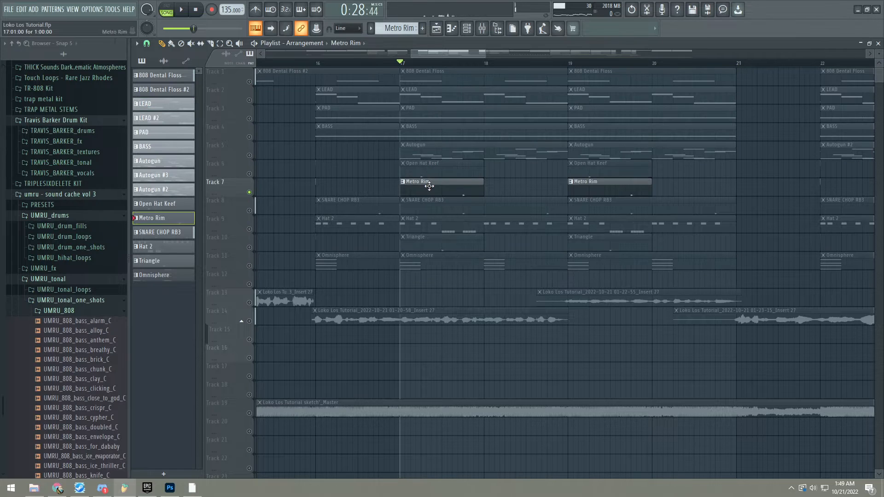
# - Select Insert 7 in the mixer, listen to the Metro Rim through it and view its Fruity Delay 3 settings
pyautogui.click(480, 22)
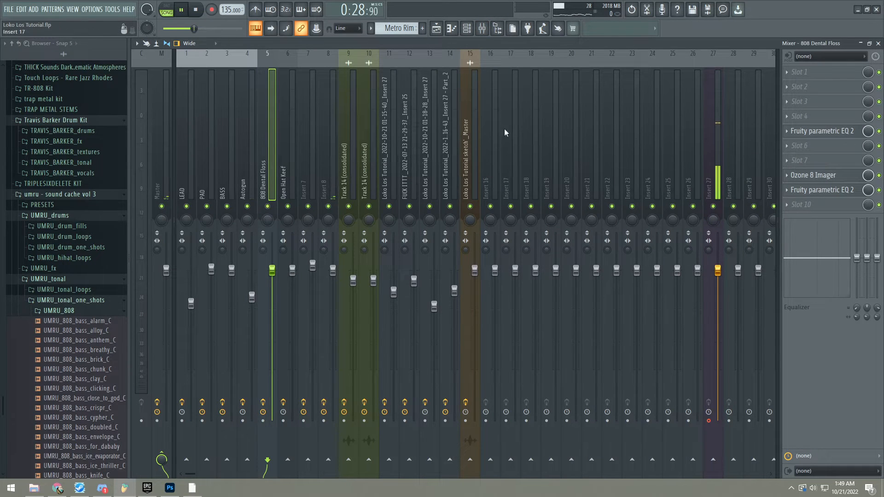
pyautogui.click(313, 133)
pyautogui.press('space')
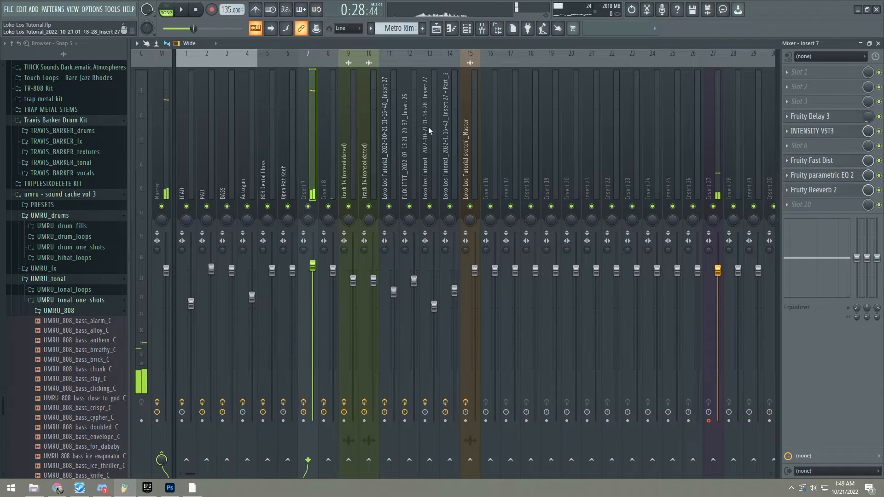
pyautogui.click(827, 120)
pyautogui.click(827, 120)
pyautogui.click(810, 118)
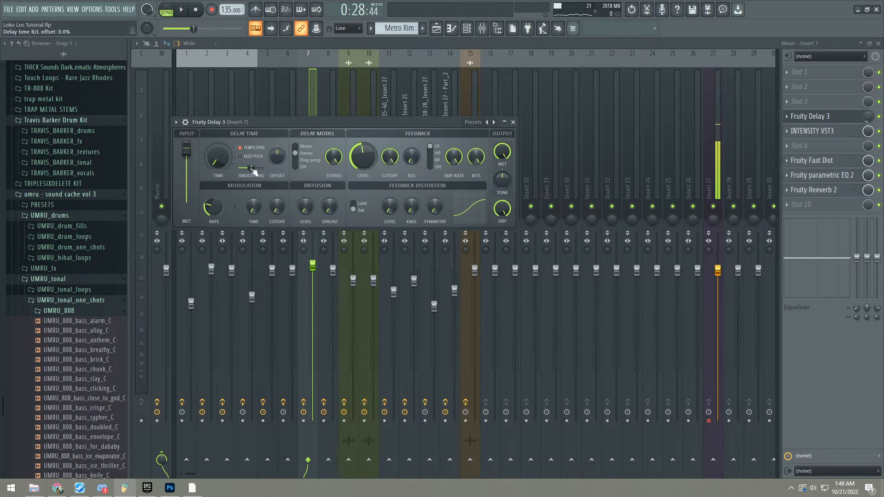
pyautogui.click(812, 117)
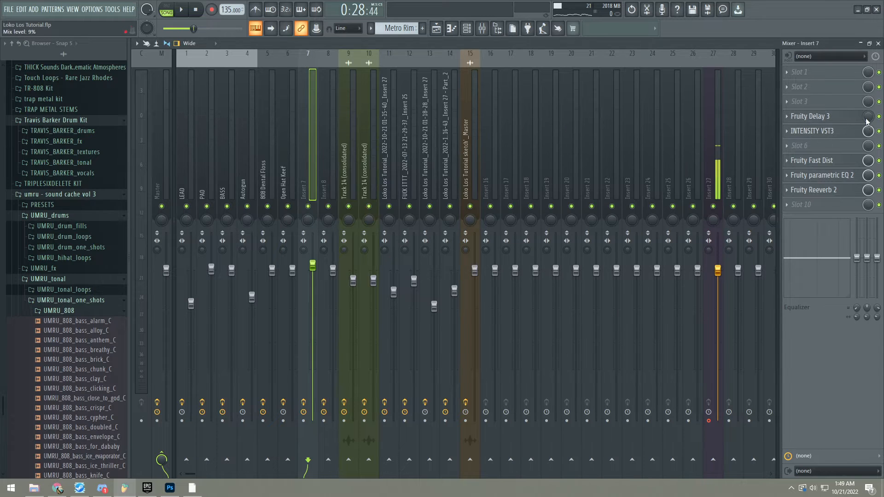
# - View the INTENSITY VST3 and Fruity parametric EQ 2 settings on Insert 7, then return to the playlist
pyautogui.click(839, 132)
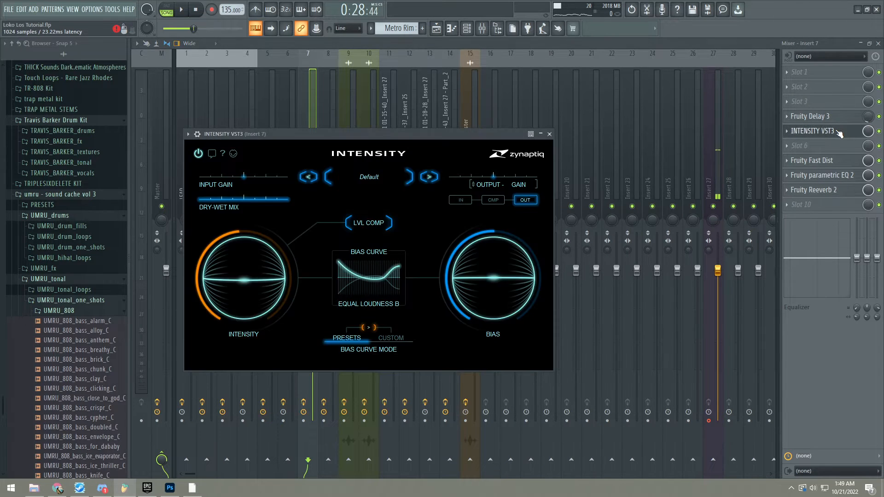
pyautogui.click(838, 132)
pyautogui.click(822, 175)
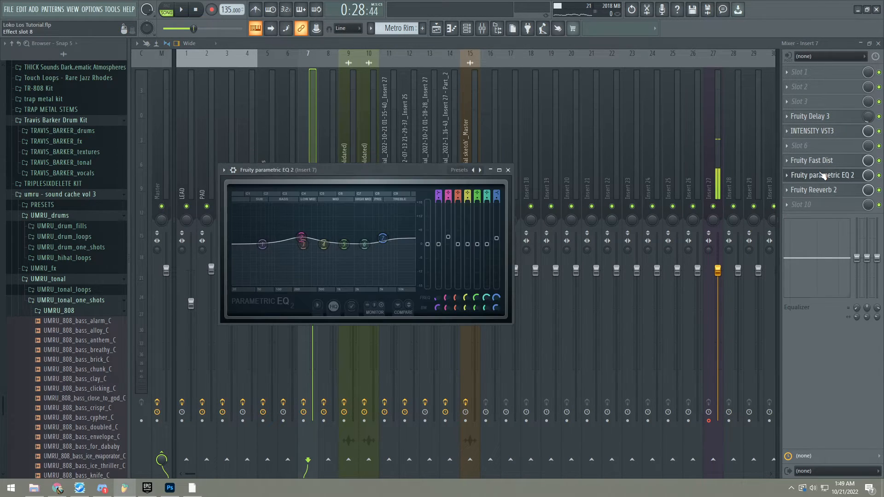
pyautogui.click(822, 175)
pyautogui.click(878, 43)
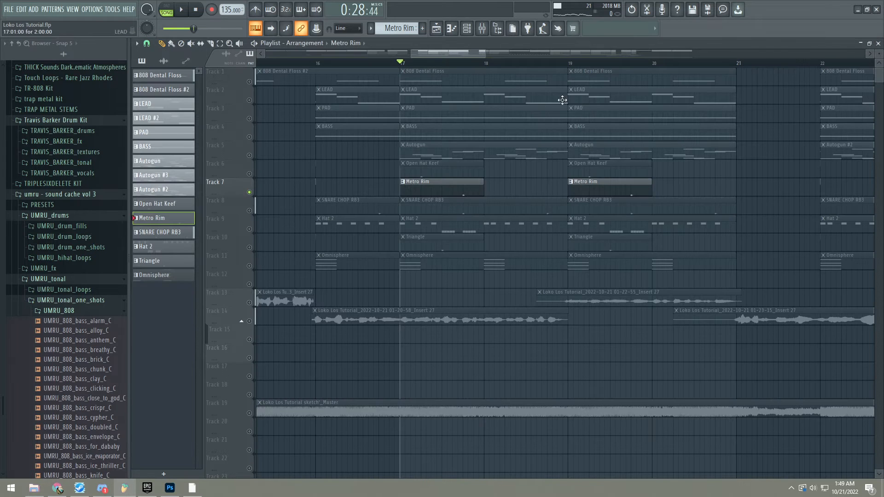
# - Enable Track 8 in the playlist and listen to SNARE CHOP RB3 together with the Metro Rim
pyautogui.click(442, 174)
pyautogui.press('space')
pyautogui.press('space')
pyautogui.click(249, 210)
pyautogui.press('space')
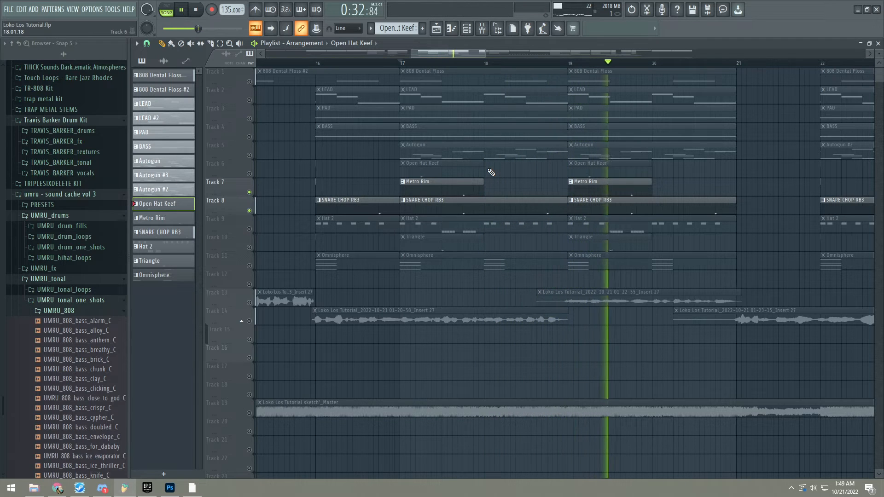
pyautogui.press('space')
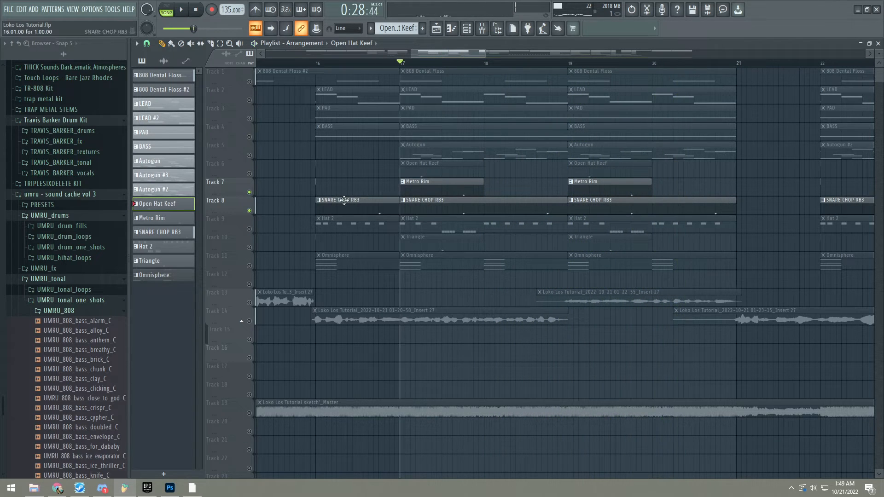
# - Enable Track 9, view the Hat 2 pattern's notes and listen to it with the rim and snare
pyautogui.click(249, 229)
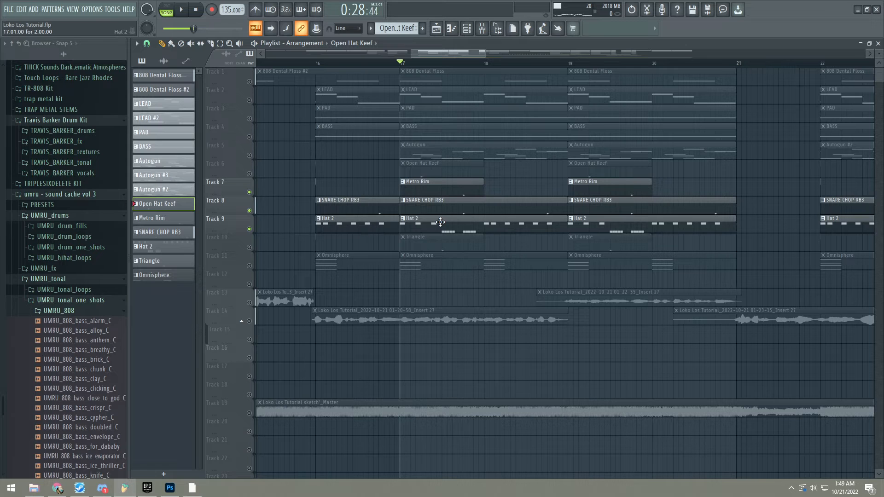
pyautogui.scroll(-1, 440, 217)
pyautogui.keyDown('ctrl'); pyautogui.scroll(-1, 436, 227); pyautogui.keyUp('ctrl')
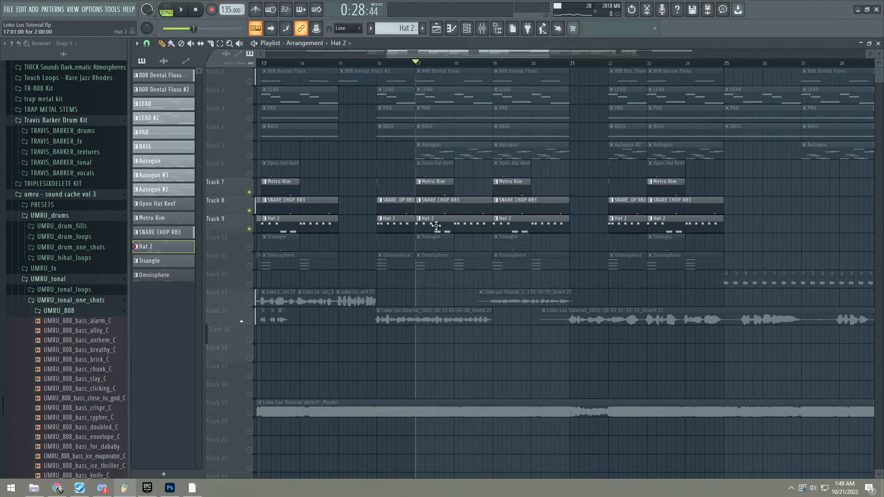
pyautogui.doubleClick(432, 227)
pyautogui.press('space')
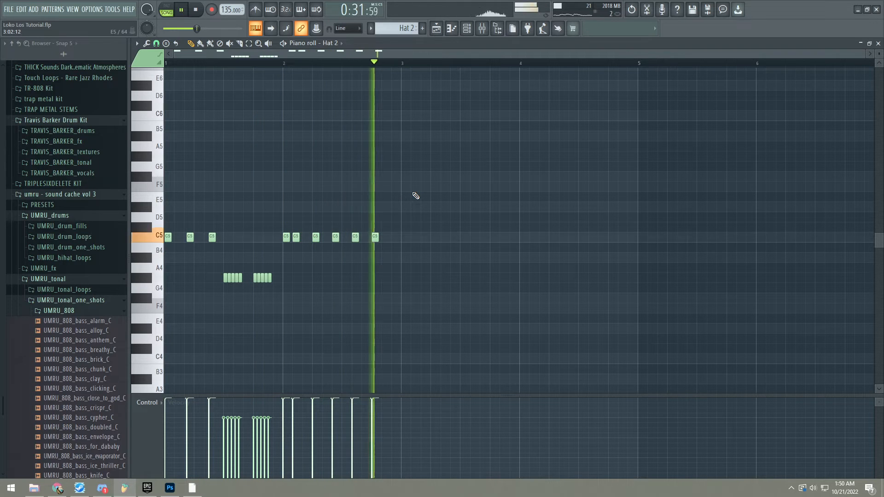
pyautogui.press('space')
pyautogui.press('F5')
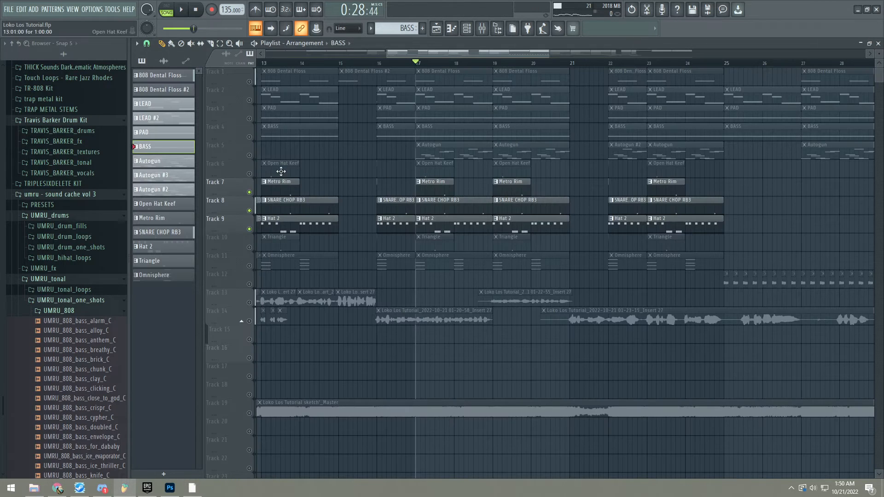
# - Enable Tracks 6 and 10 in the playlist and view the Triangle pattern's notes
pyautogui.click(249, 174)
pyautogui.click(249, 247)
pyautogui.doubleClick(439, 248)
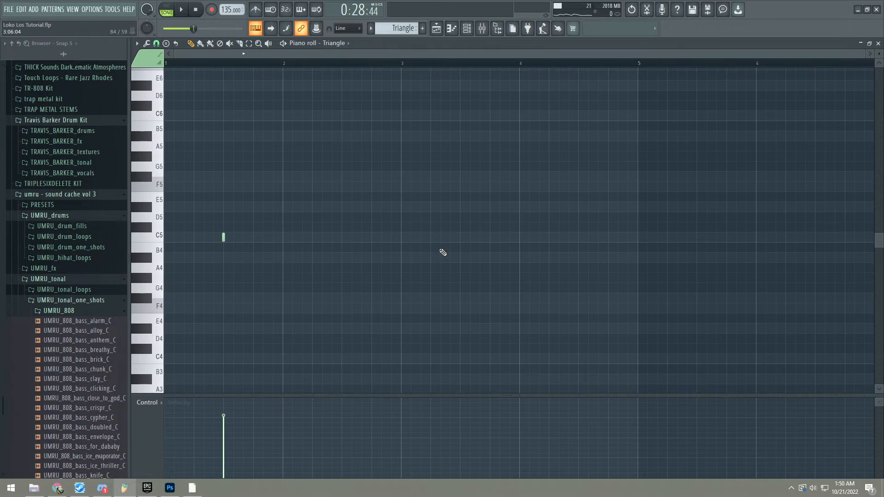
pyautogui.press('F5')
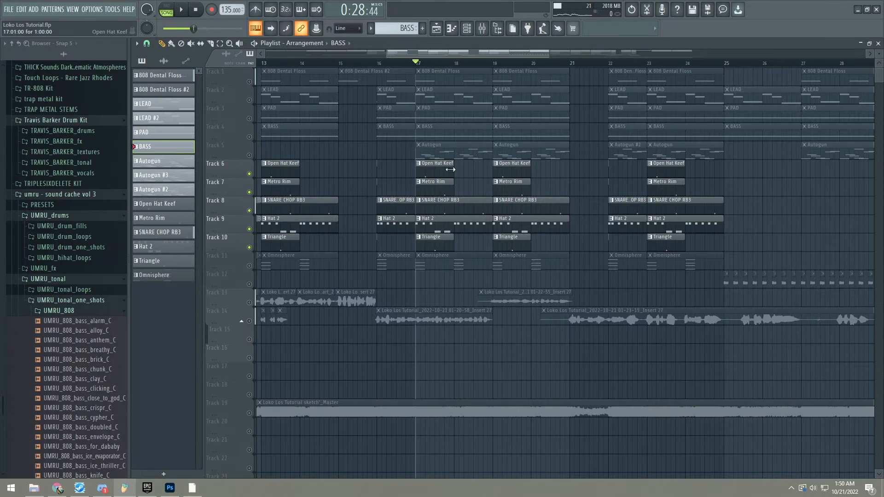
# - Enable Track 1 and listen to the 808 together with the percussion tracks
pyautogui.click(249, 82)
pyautogui.press('space')
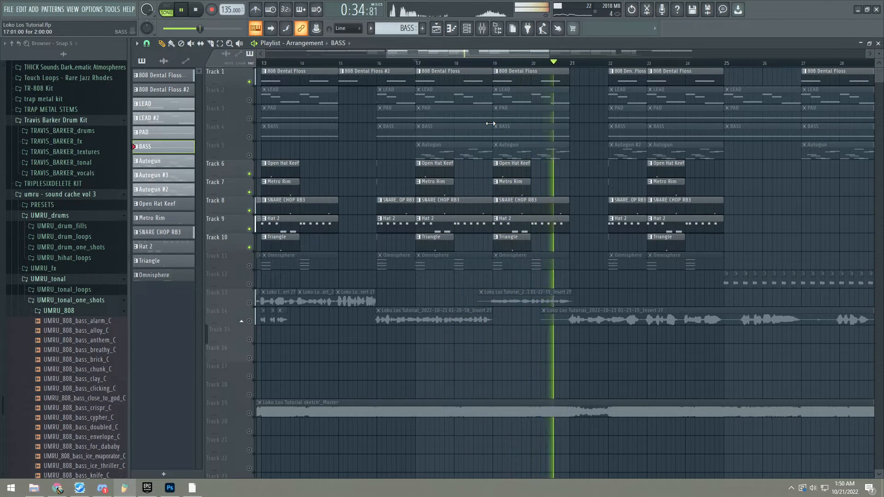
pyautogui.press('space')
# - Show the whole arrangement and unmute Tracks 2 to 5, 11 and 12 in the playlist
pyautogui.scroll(-3, 457, 67)
pyautogui.moveTo(458, 68); pyautogui.dragTo(104, 80)
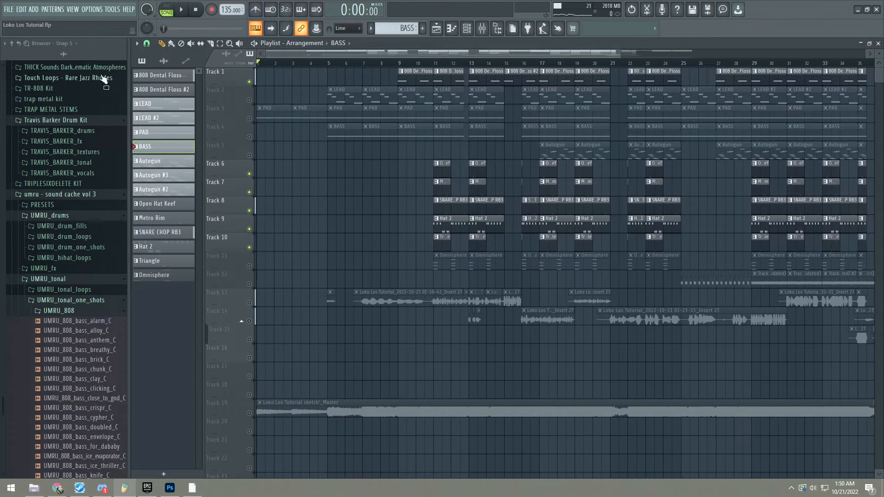
pyautogui.scroll(-3, 371, 121)
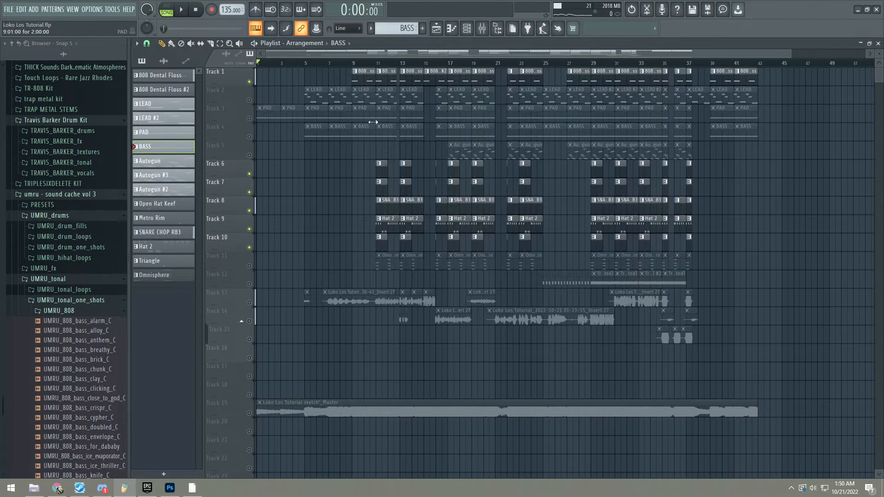
pyautogui.click(364, 299)
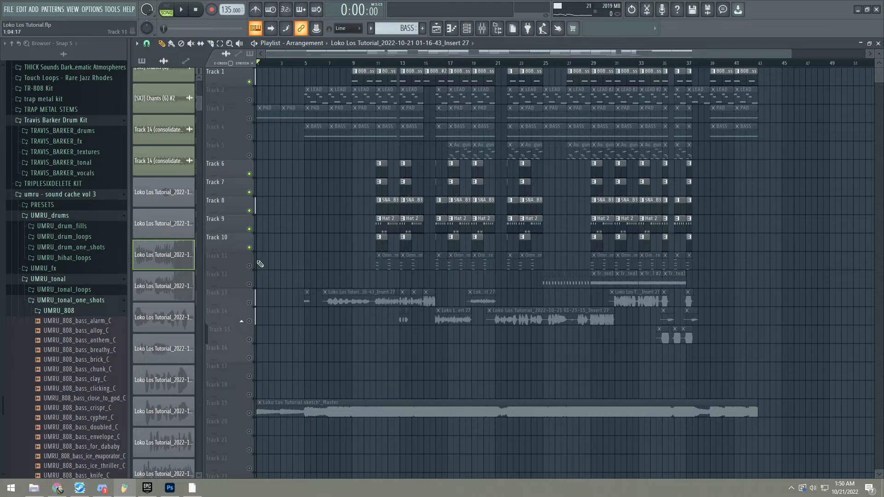
pyautogui.click(249, 100)
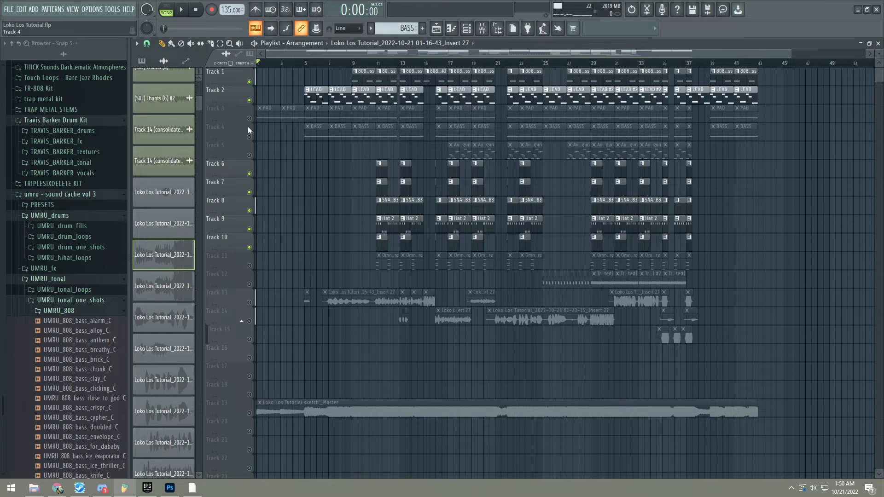
pyautogui.click(249, 119)
pyautogui.click(249, 137)
pyautogui.click(249, 155)
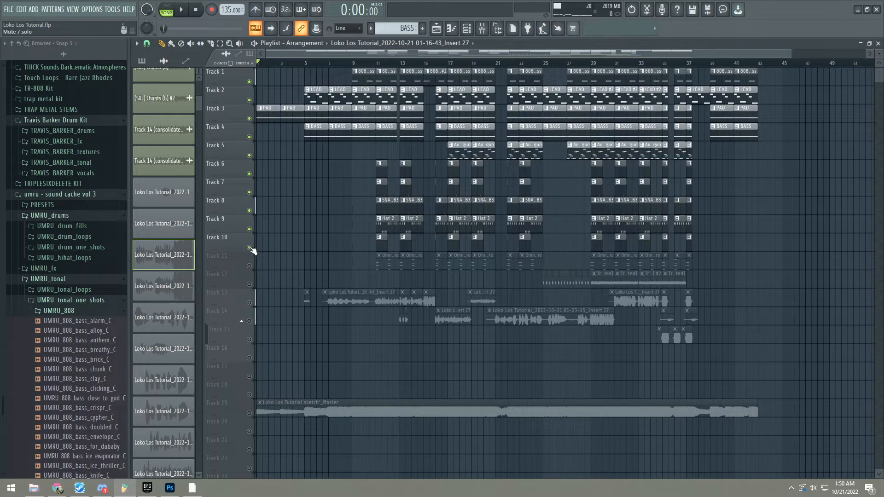
pyautogui.click(249, 265)
pyautogui.click(249, 283)
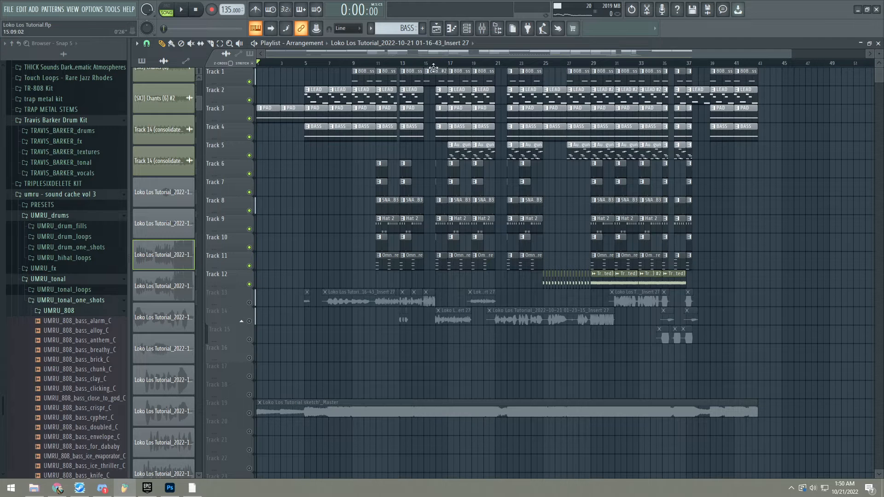
# - View the (SXJ) Chants (6) #2 clip on Track 12 and listen to the arrangement from bar 25
pyautogui.scroll(5, 567, 173)
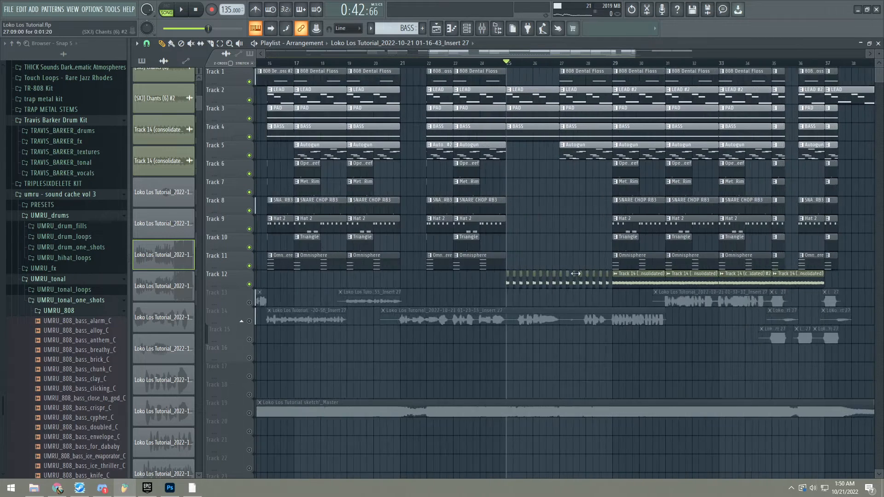
pyautogui.doubleClick(346, 294)
pyautogui.doubleClick(472, 283)
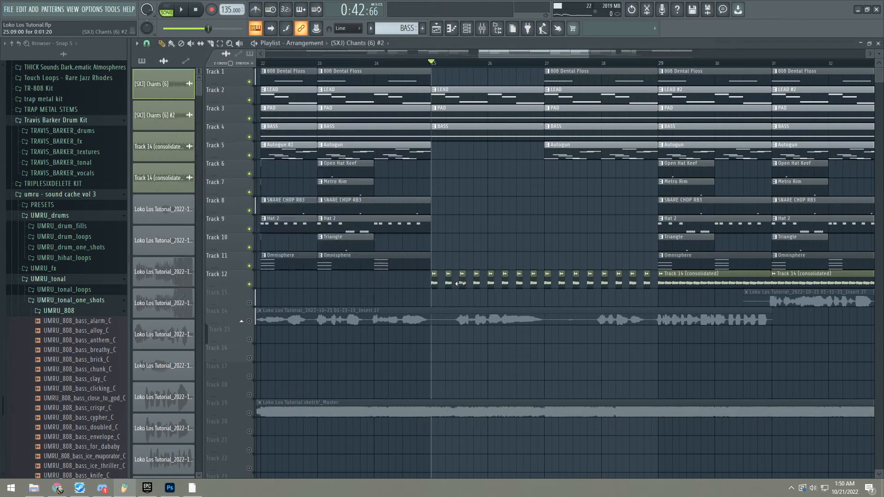
pyautogui.click(414, 110)
pyautogui.press('space')
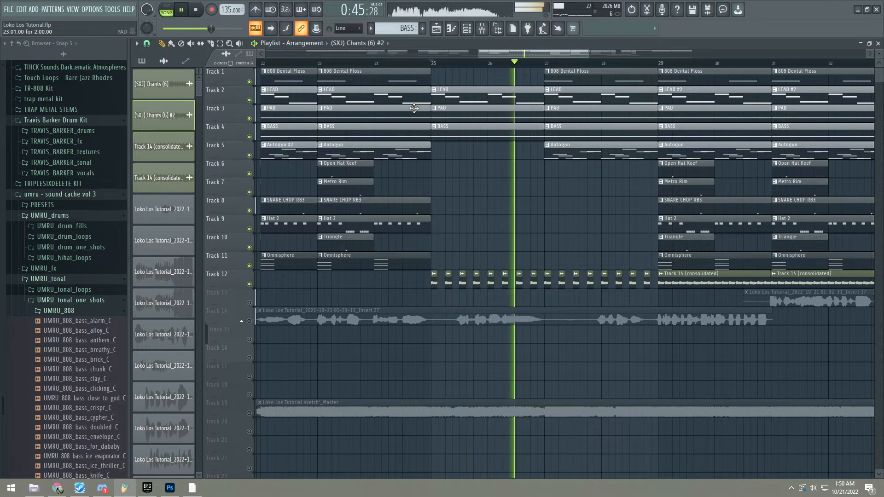
pyautogui.press('space')
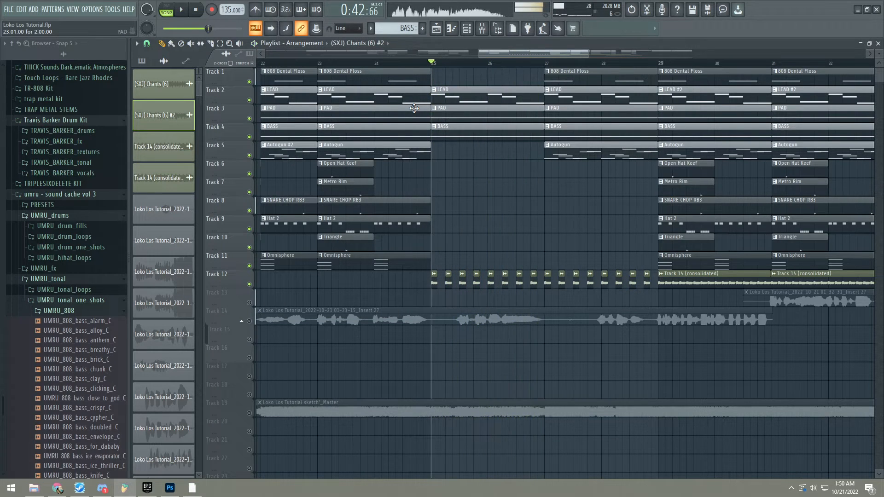
# - Open the Track 14 (consolidated) clip and view its mixer effects: Gross Beat, Fruity Fast Dist and ValhallaRoom
pyautogui.doubleClick(774, 276)
pyautogui.click(429, 130)
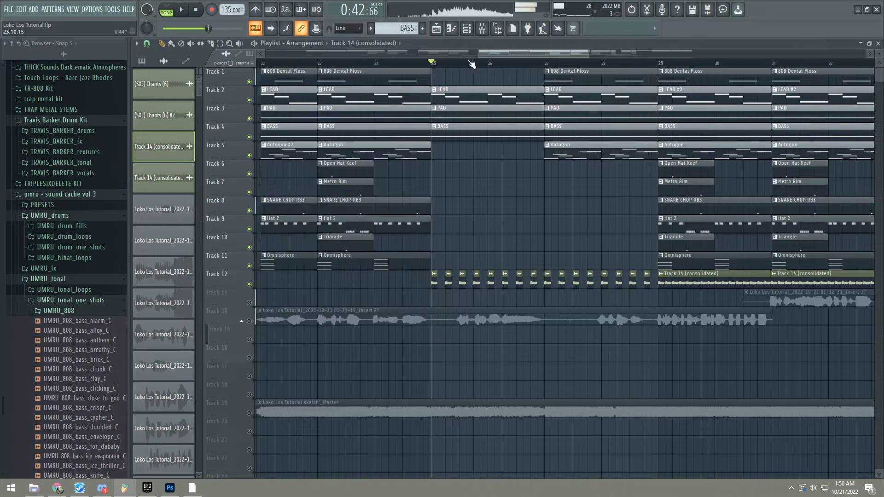
pyautogui.click(482, 29)
pyautogui.click(813, 117)
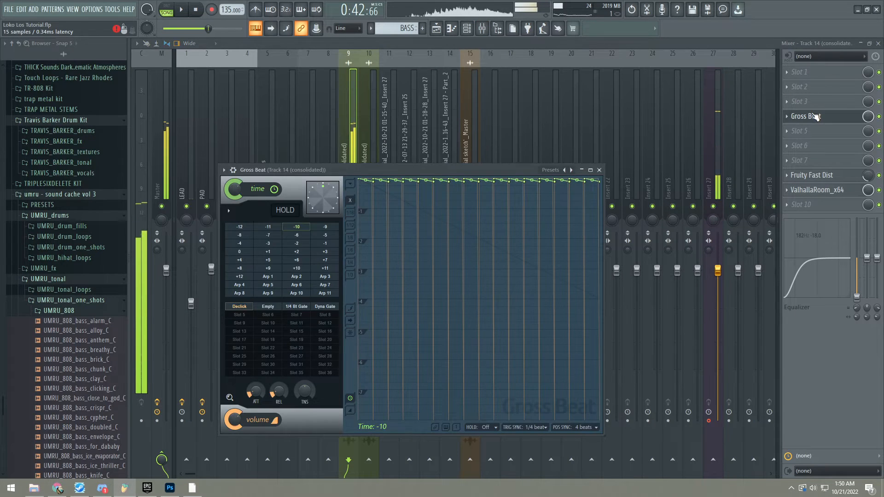
pyautogui.click(814, 116)
pyautogui.click(811, 175)
pyautogui.click(811, 175)
pyautogui.click(817, 190)
pyautogui.click(817, 190)
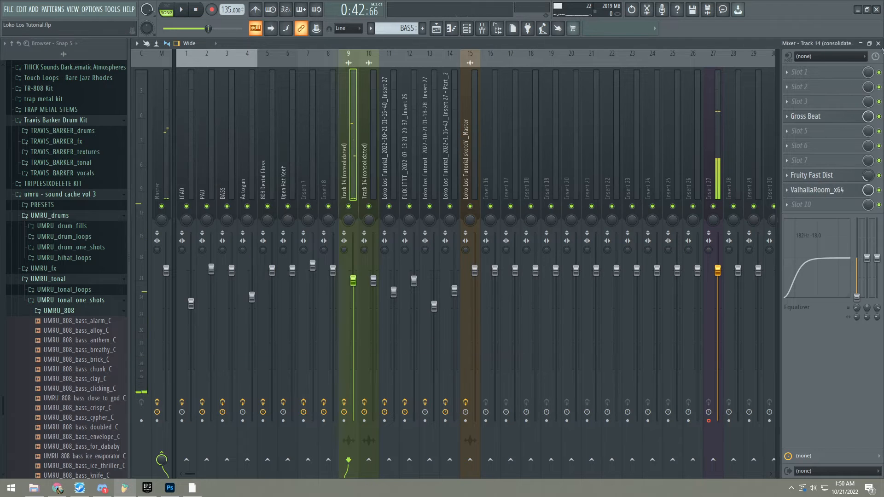
pyautogui.click(877, 43)
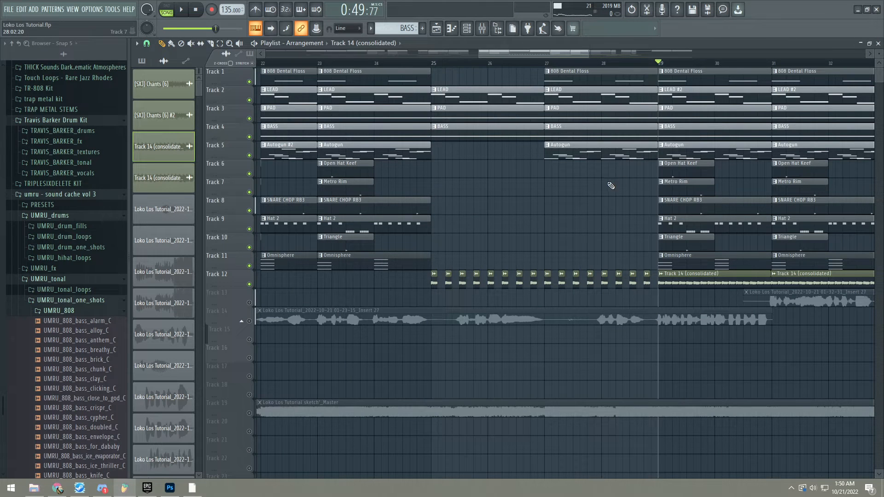
# - Play the full arrangement from bar 5 and view the 808 Dental Floss #2 pattern's notes during playback
pyautogui.scroll(-5, 597, 248)
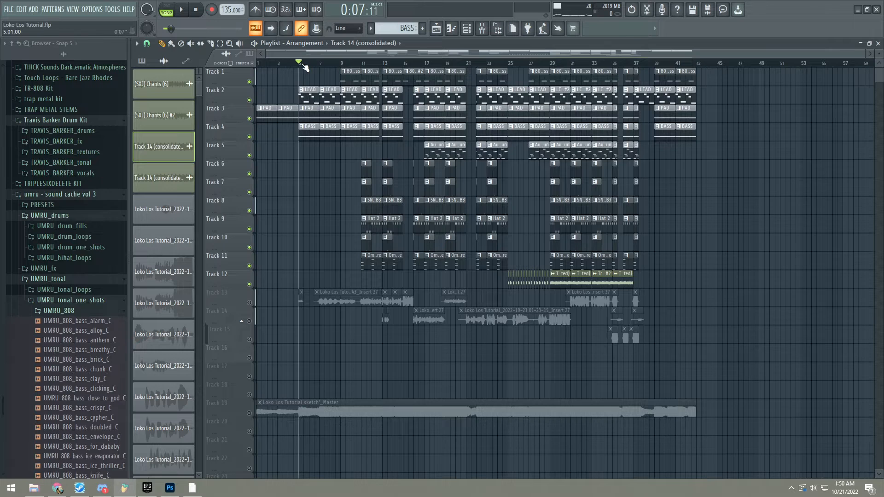
pyautogui.press('space')
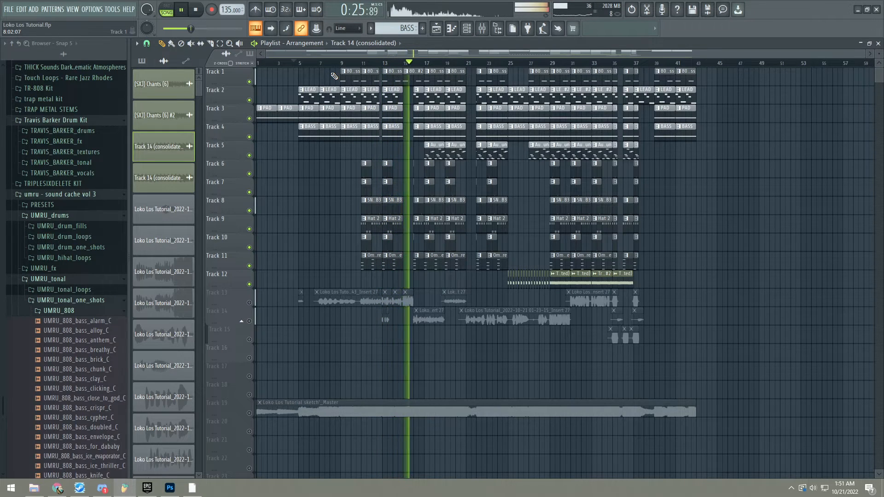
pyautogui.click(413, 72)
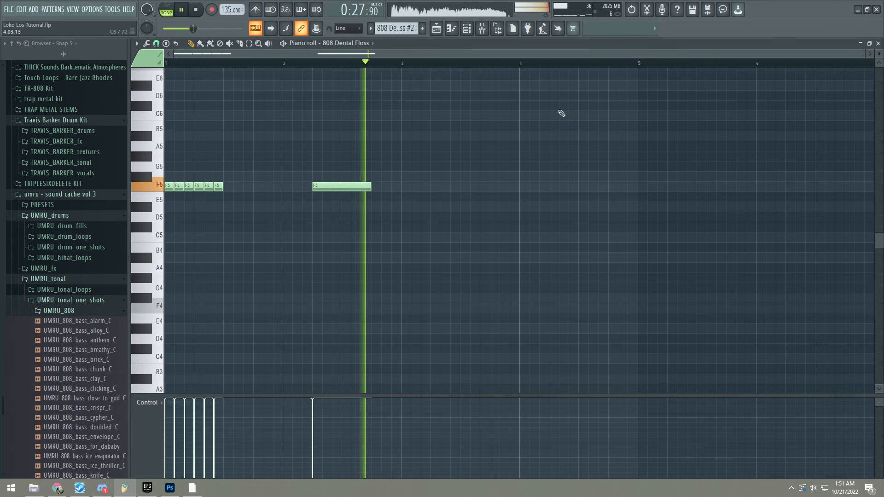
pyautogui.press('F5')
# - Select the LEAD pattern on Track 2 and save the project
pyautogui.click(481, 94)
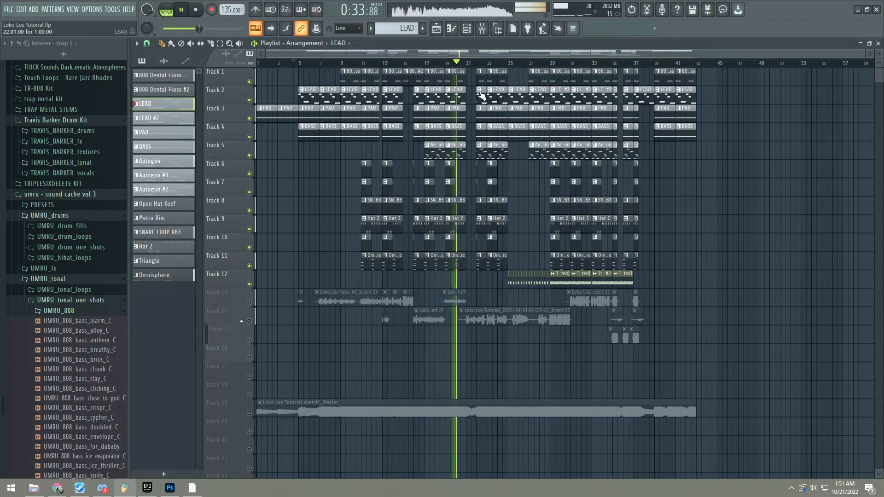
pyautogui.hotkey('ctrl', 's')
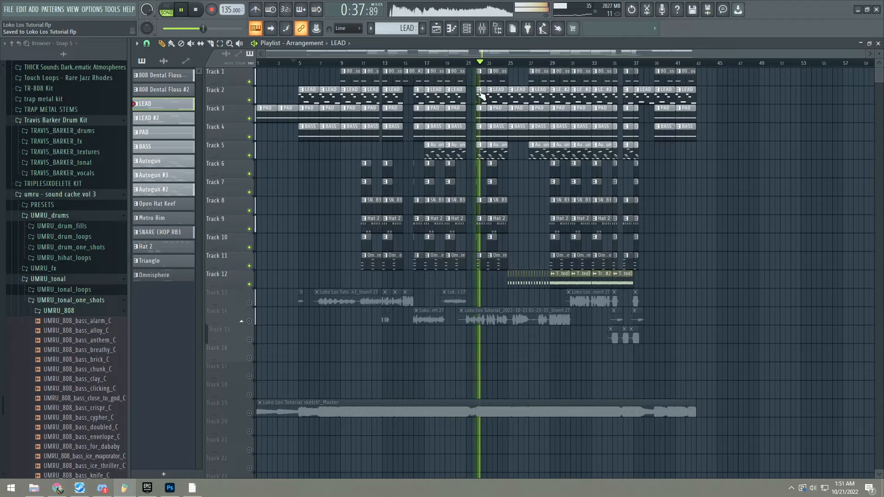
# - Stop playback and view the Fruity Parametric EQ 2 on the 808 Dental Floss mixer track
pyautogui.press('space')
pyautogui.press('F9')
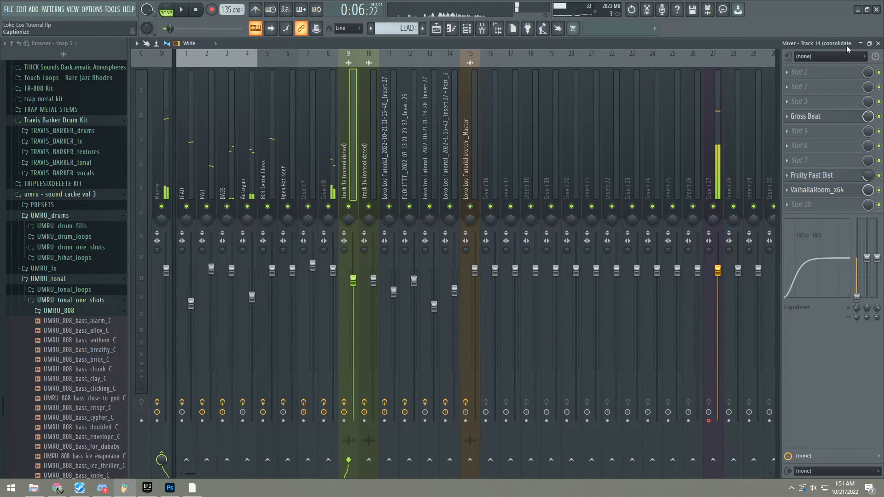
pyautogui.press('F9')
pyautogui.click(467, 28)
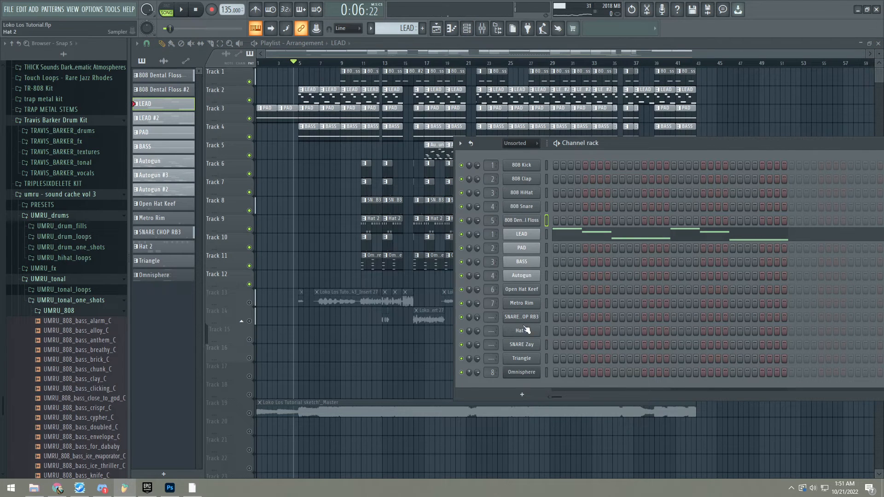
pyautogui.click(528, 220)
pyautogui.click(481, 29)
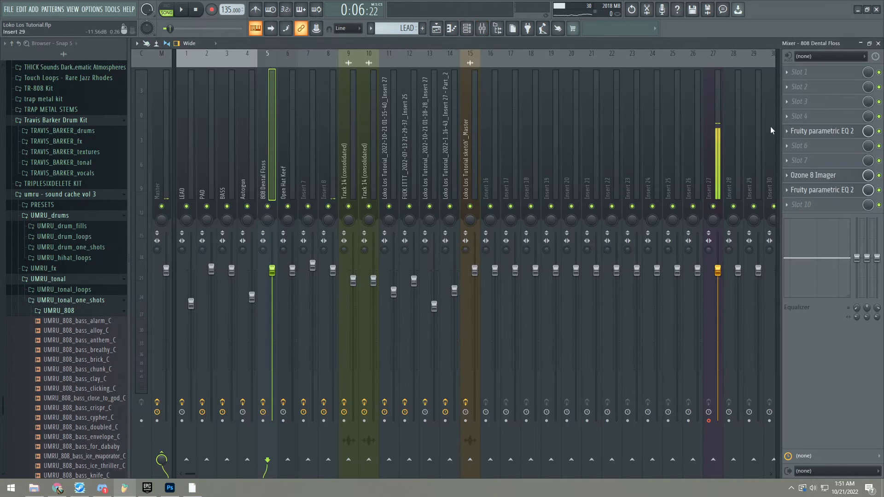
pyautogui.click(789, 131)
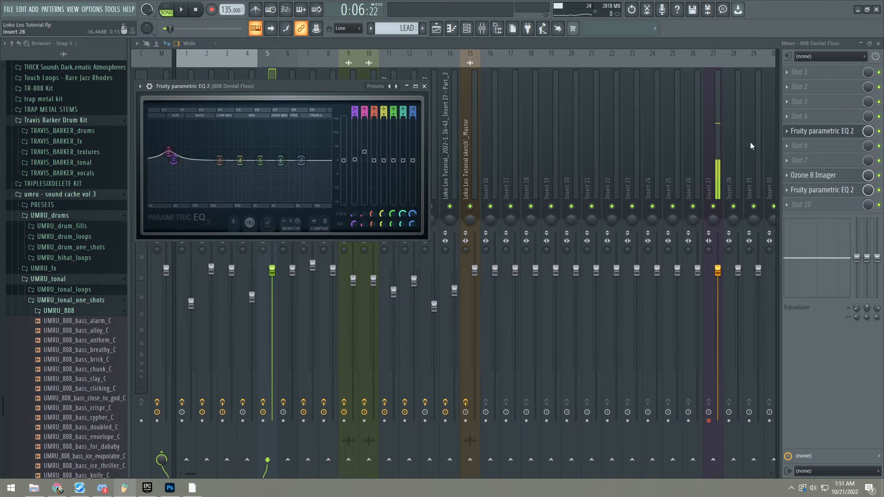
# - View the Ozone 8 Imager settings on the 808 Dental Floss track while listening to the 808
pyautogui.click(813, 176)
pyautogui.click(824, 175)
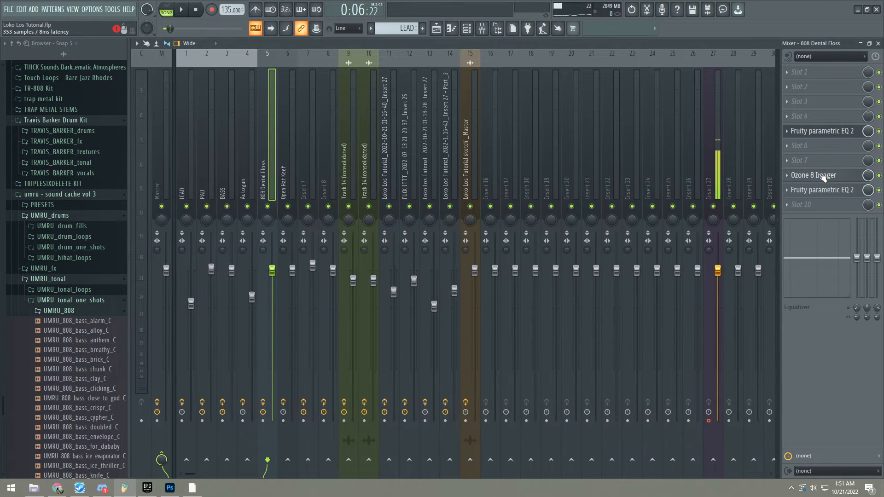
pyautogui.click(823, 176)
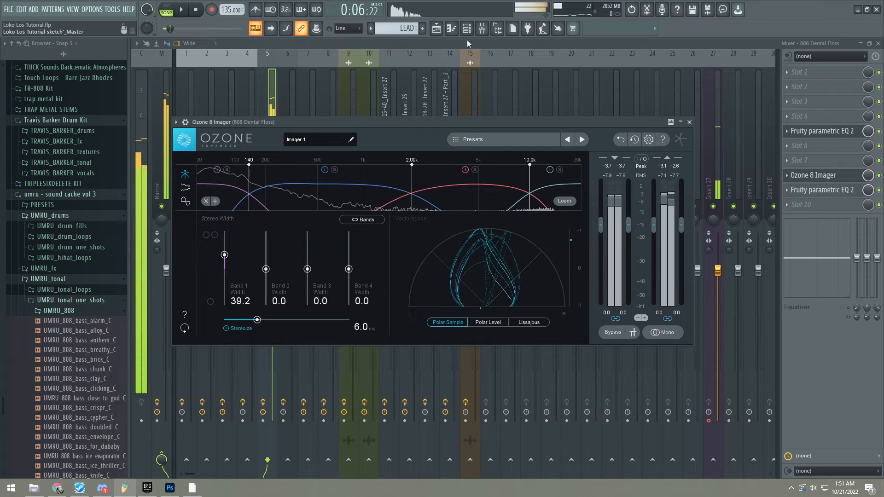
pyautogui.click(273, 104)
pyautogui.click(263, 402)
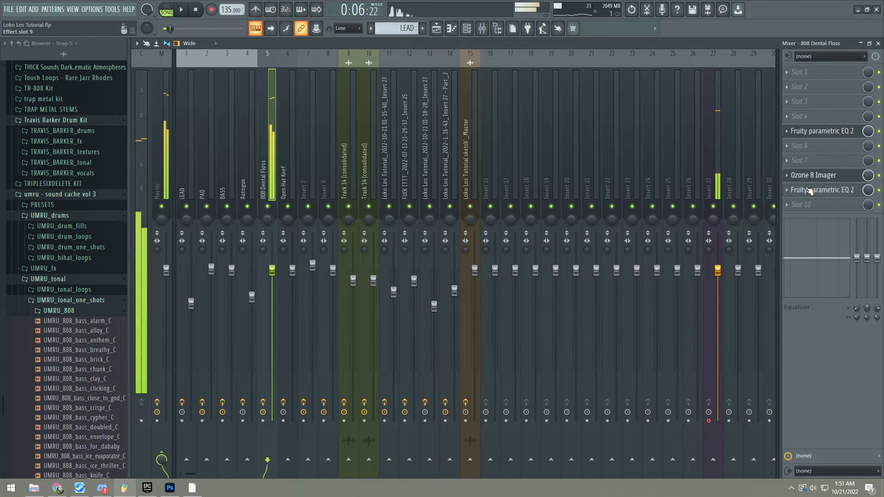
# - View the Fruity Limiter and Fruity Parametric EQ 2 on the Master track and return to the playlist
pyautogui.click(158, 118)
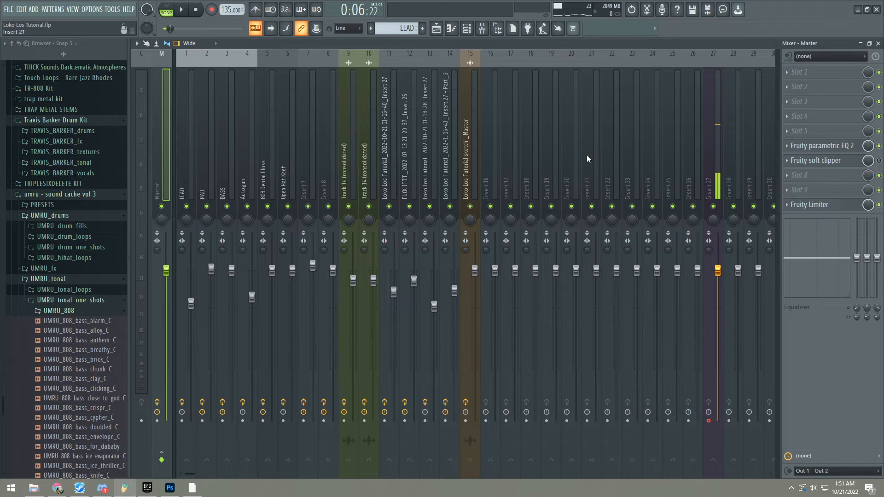
pyautogui.click(814, 204)
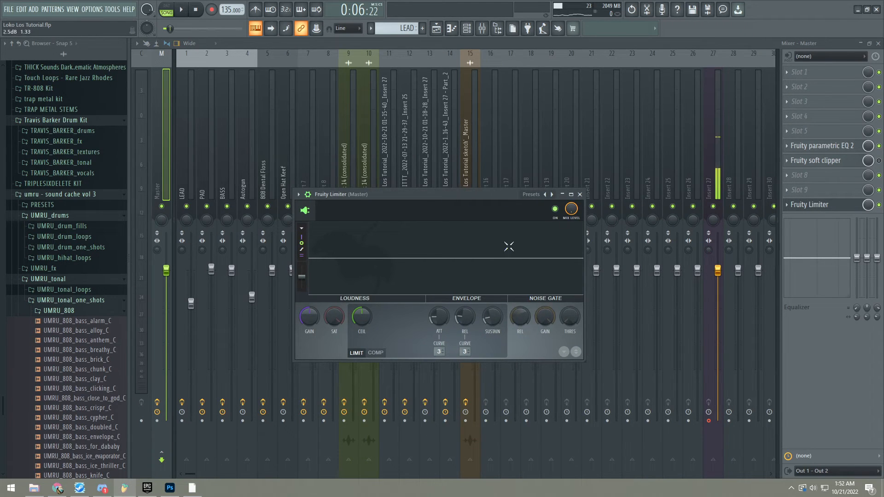
pyautogui.click(579, 194)
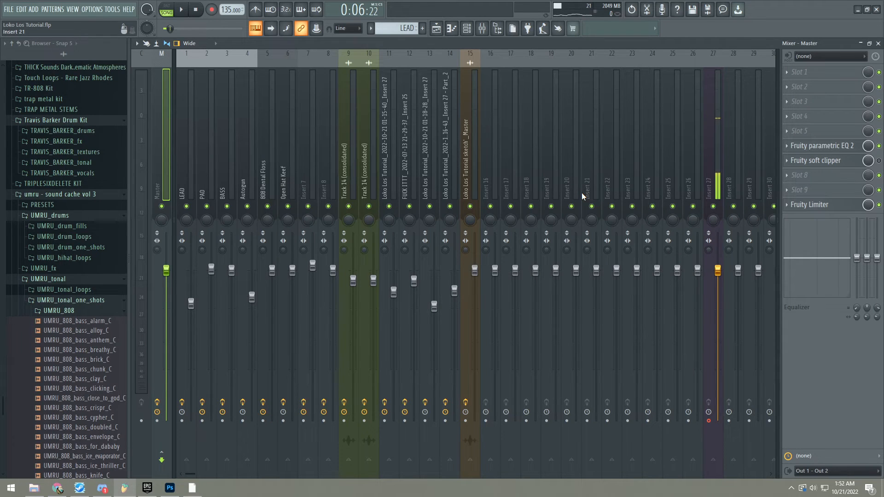
pyautogui.click(814, 145)
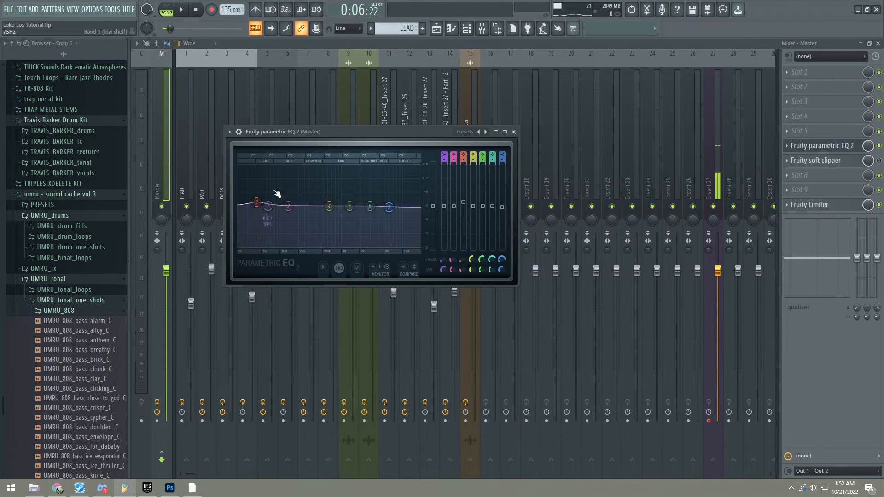
pyautogui.click(505, 132)
pyautogui.doubleClick(806, 41)
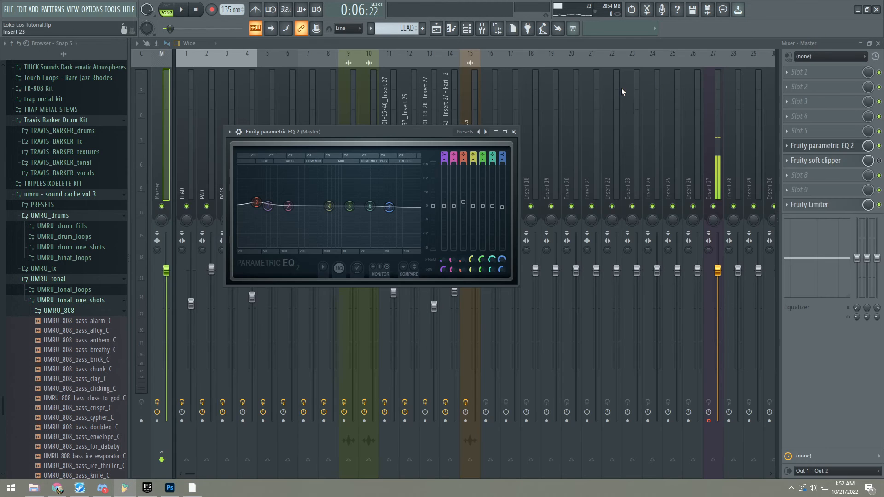
pyautogui.click(514, 132)
pyautogui.click(860, 43)
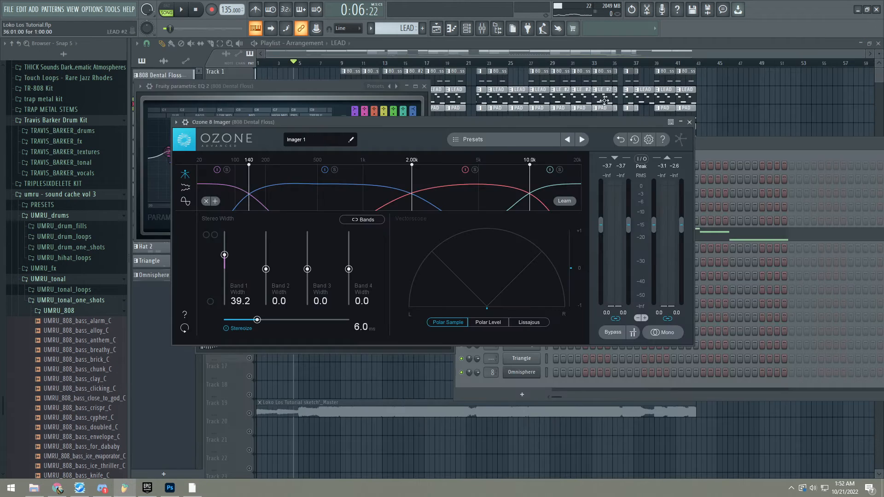
# - Move the playback position to about bar 9 and select the vocal recording's mixer track 12
pyautogui.scroll(-2, 284, 274)
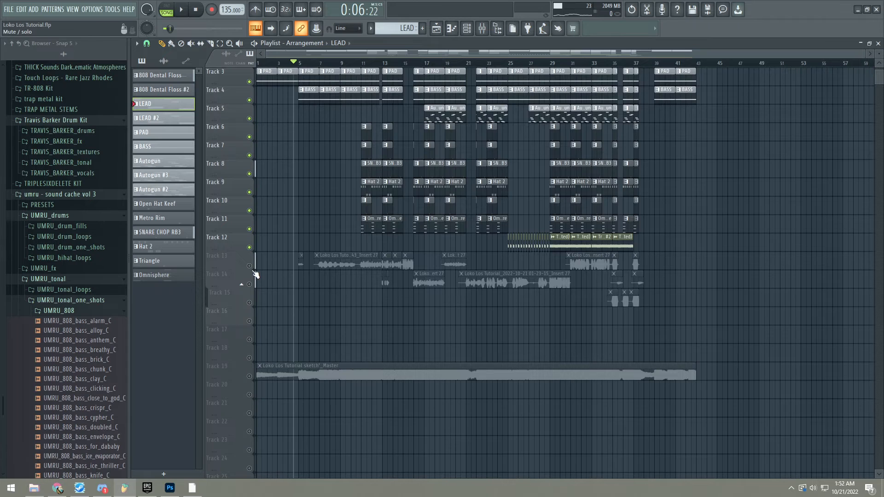
pyautogui.scroll(2, 299, 249)
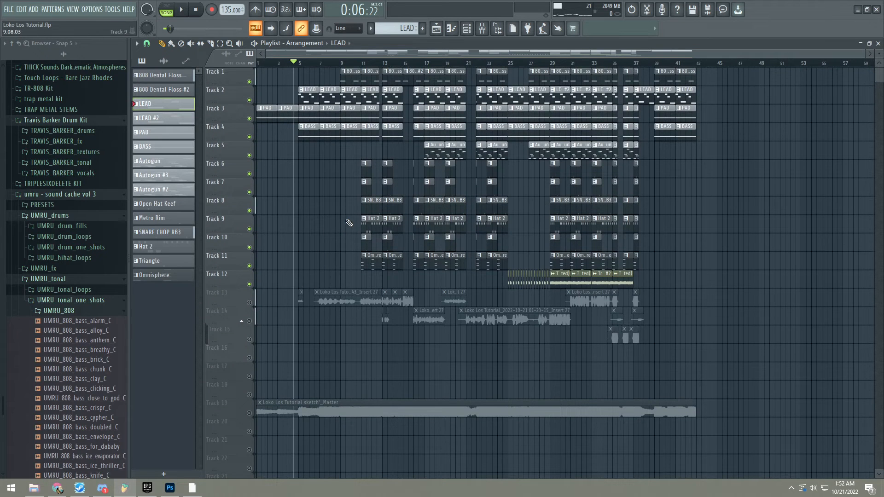
pyautogui.rightClick(356, 67)
pyautogui.click(355, 69)
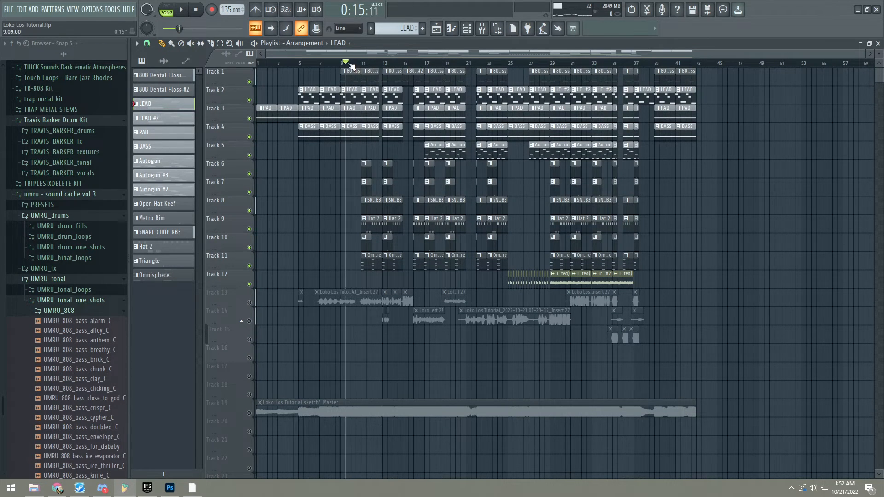
pyautogui.click(482, 28)
pyautogui.click(368, 138)
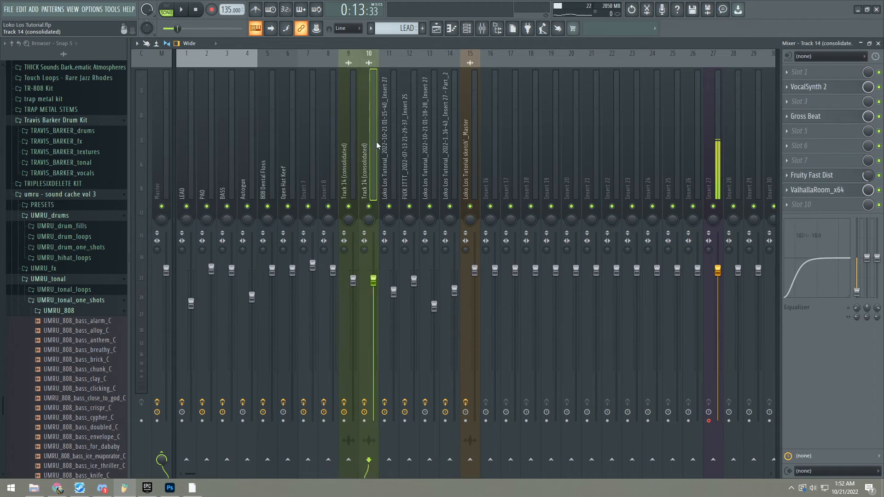
pyautogui.click(390, 140)
pyautogui.click(409, 136)
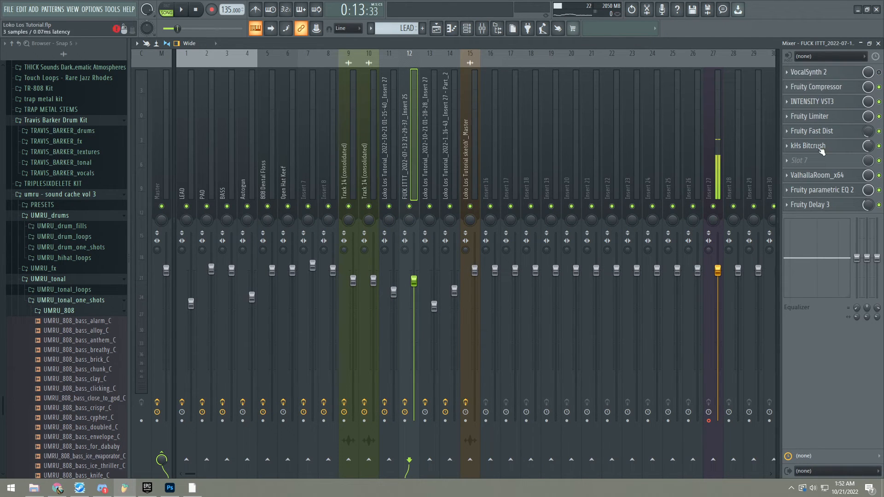
# - View the vocal track's Fruity Compressor, INTENSITY VST3, Fruity Limiter and Fruity Fast Dist effects
pyautogui.click(824, 87)
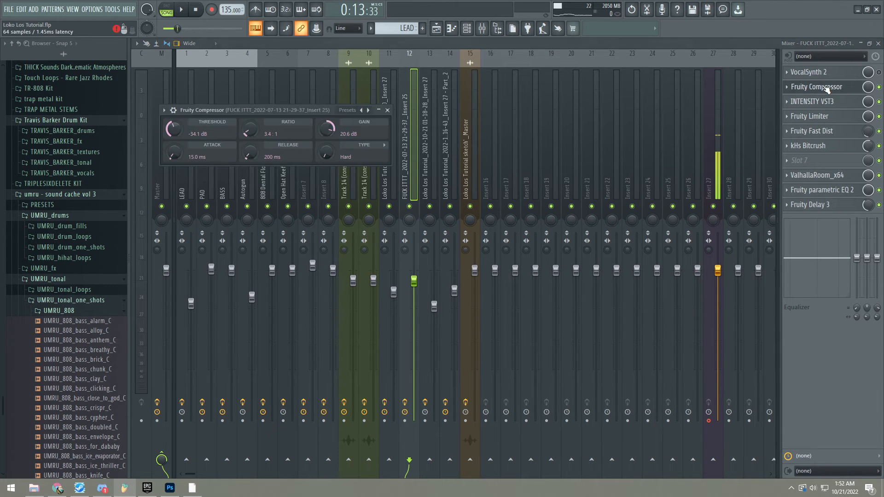
pyautogui.click(824, 102)
pyautogui.click(826, 116)
pyautogui.click(826, 116)
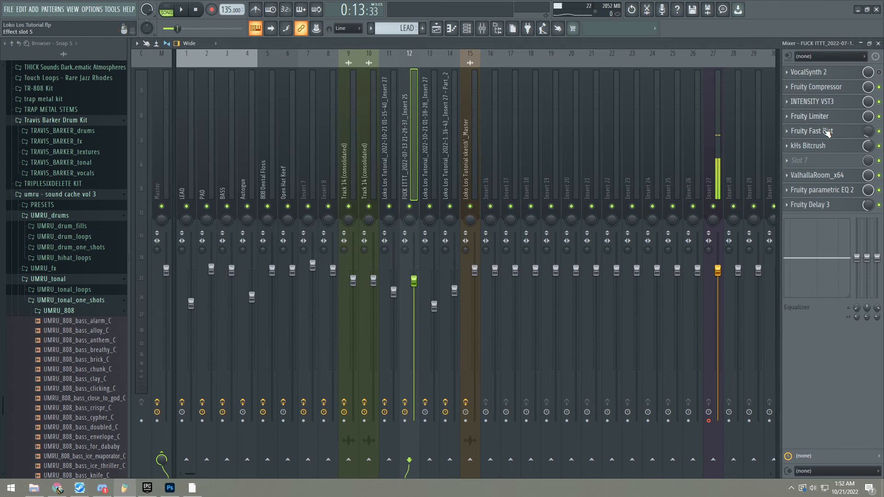
pyautogui.click(824, 130)
pyautogui.click(824, 130)
# - View the vocal track's kHs Bitcrush, ValhallaRoom, Fruity Parametric EQ 2 and Fruity Delay 3 effects
pyautogui.click(824, 144)
pyautogui.click(823, 145)
pyautogui.click(821, 175)
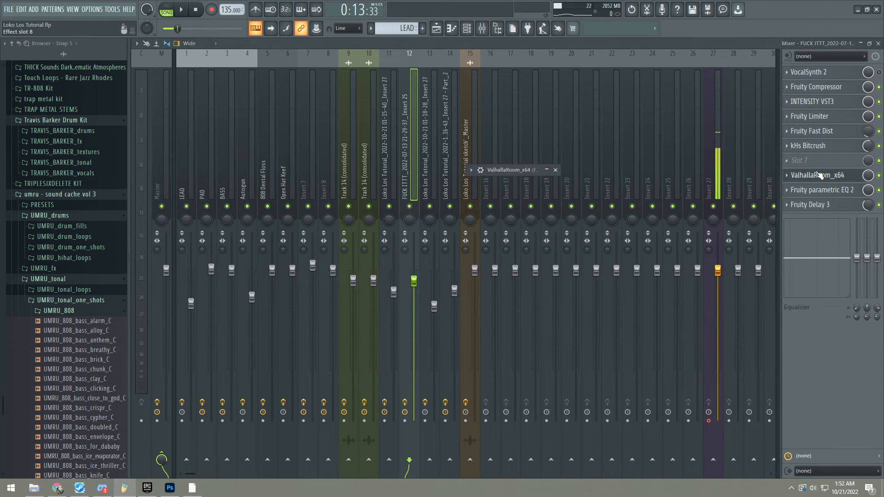
pyautogui.click(821, 189)
pyautogui.click(816, 204)
pyautogui.click(817, 205)
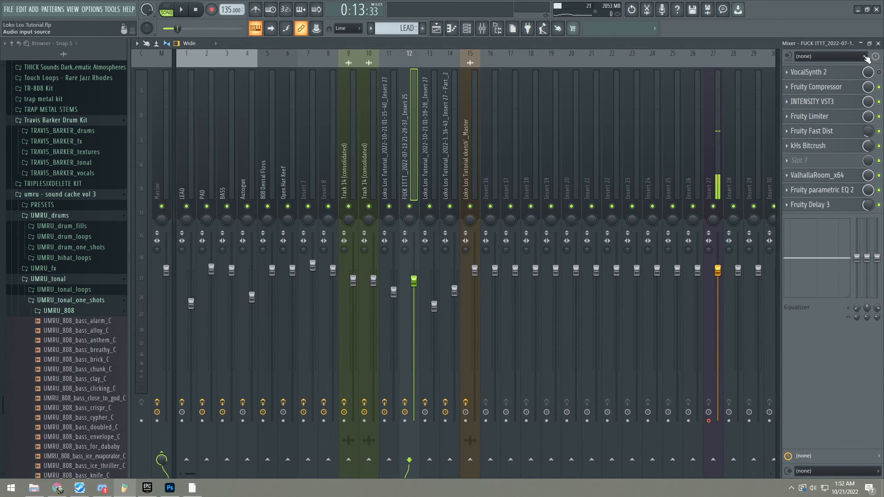
# - Unmute the Track 13 vocals, play the arrangement from about bar 11 and save the project
pyautogui.press('F5')
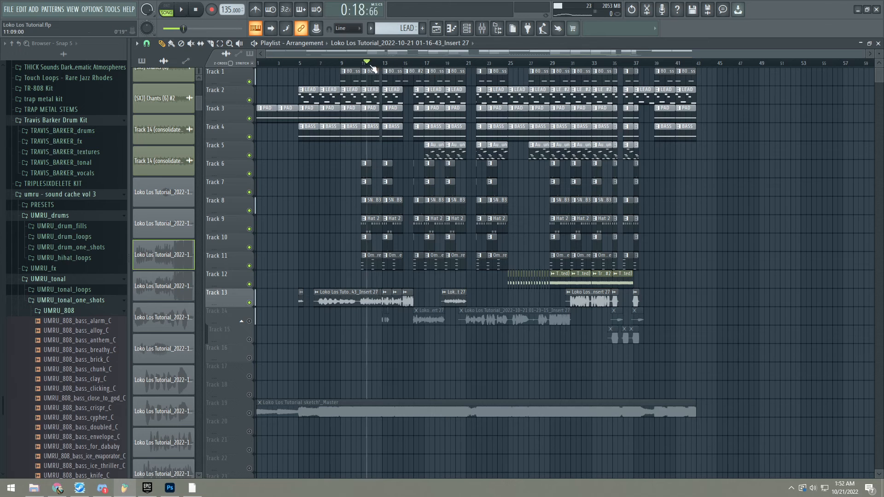
pyautogui.press('space')
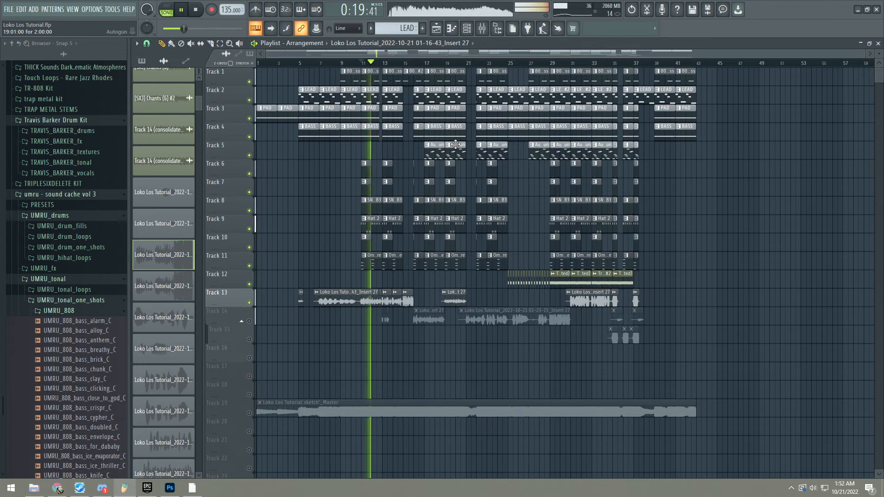
pyautogui.hotkey('ctrl', 's')
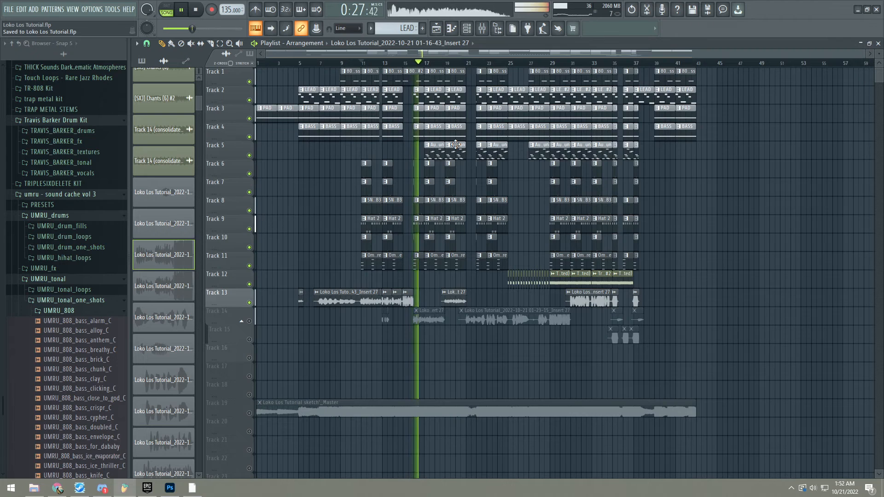
pyautogui.press('space')
# - Unmute Track 14 and solo Track 19 to play the sketch's master recording from the start
pyautogui.click(249, 321)
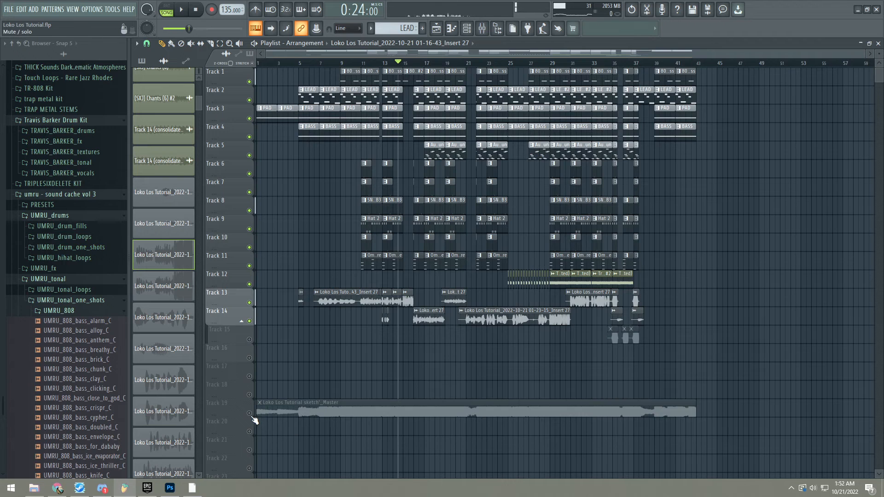
pyautogui.rightClick(249, 412)
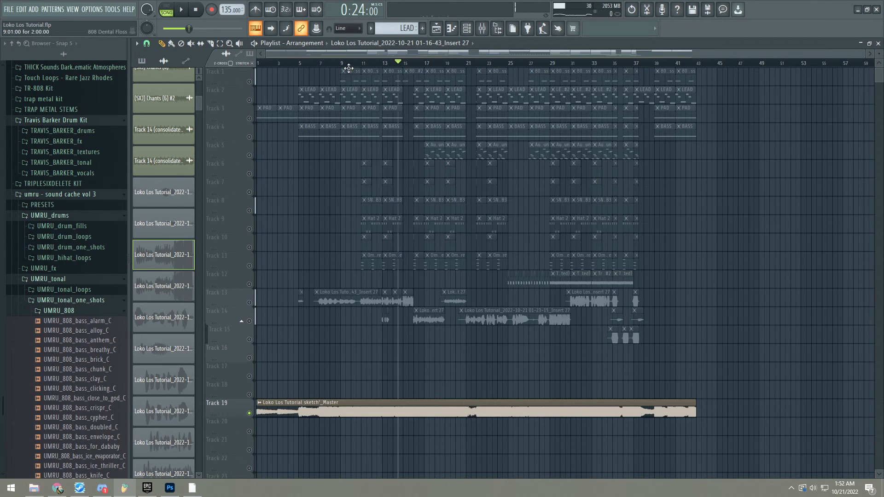
pyautogui.press('space')
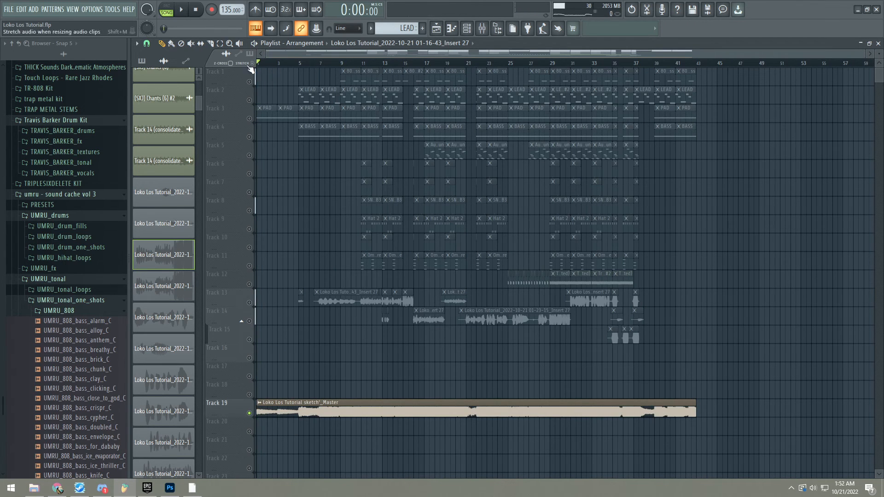
# - Stretch the Track 19 master clip to a length of 45:14:17 and view its Fruity Parametric EQ 2
pyautogui.moveTo(696, 409); pyautogui.dragTo(735, 404)
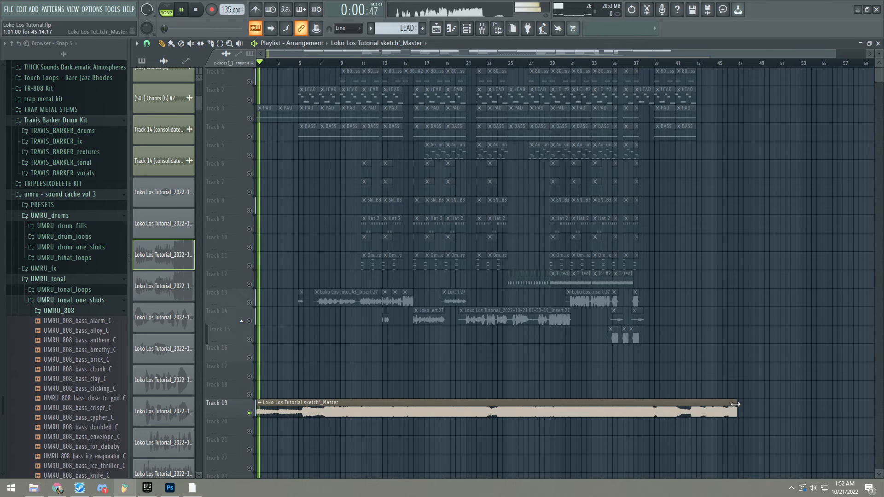
pyautogui.doubleClick(454, 407)
pyautogui.press('F9')
pyautogui.click(822, 130)
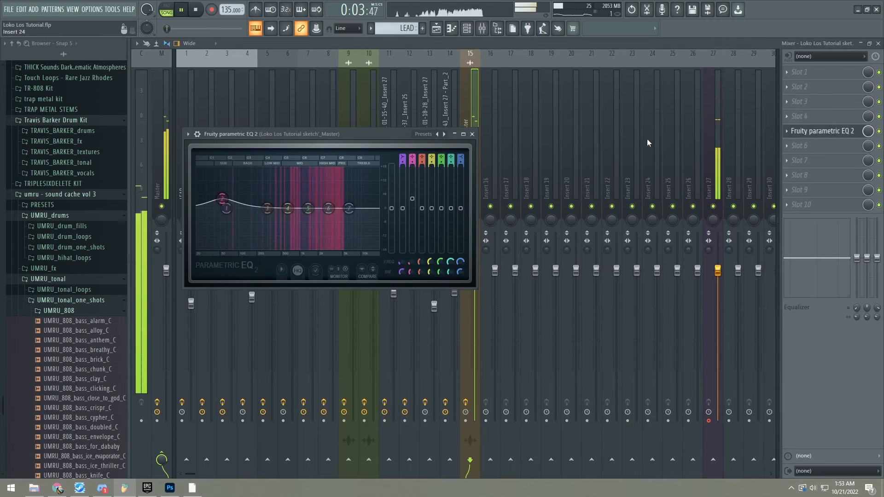
# - Play the stretched Track 19 master clip from about bar 11 and stop playback
pyautogui.press('F9')
pyautogui.moveTo(316, 63); pyautogui.dragTo(371, 65)
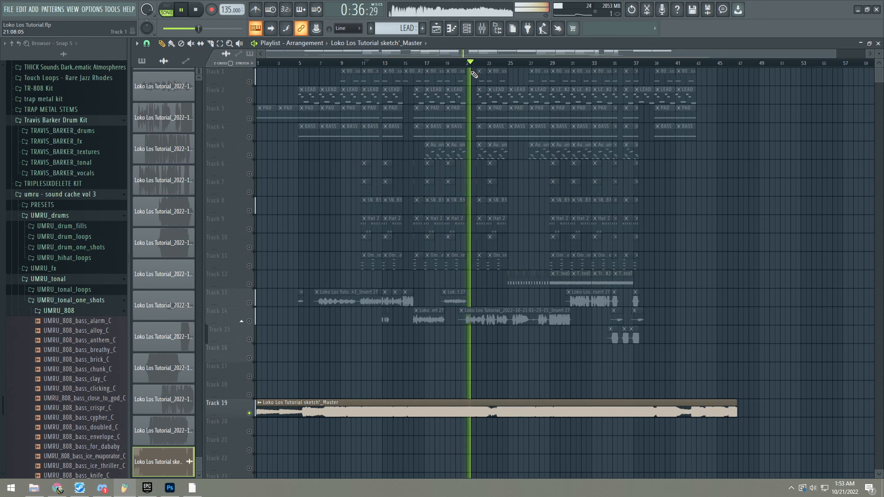
pyautogui.press('space')
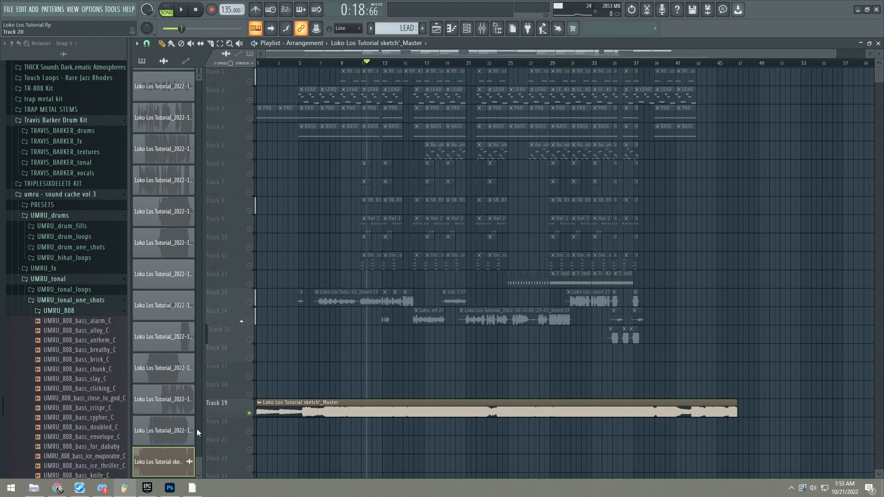
# - Check the screen recording in OBS, return to FL Studio and move the playback position to bar 9
pyautogui.click(192, 487)
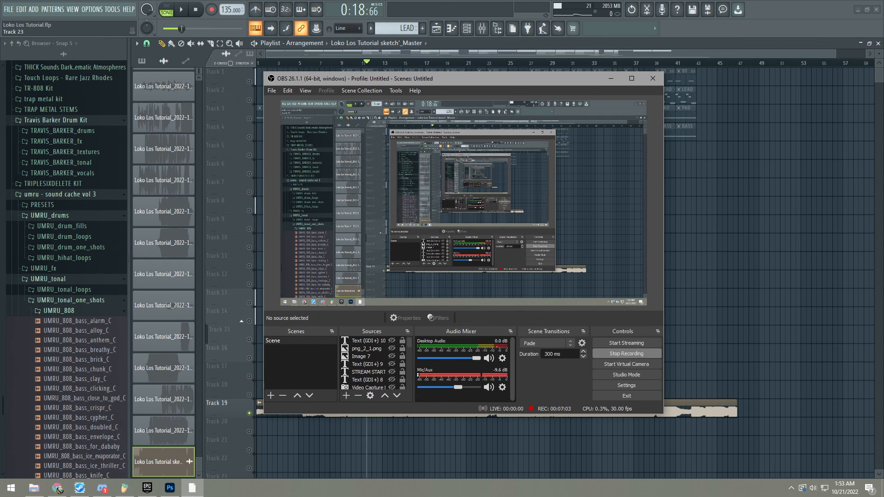
pyautogui.click(196, 491)
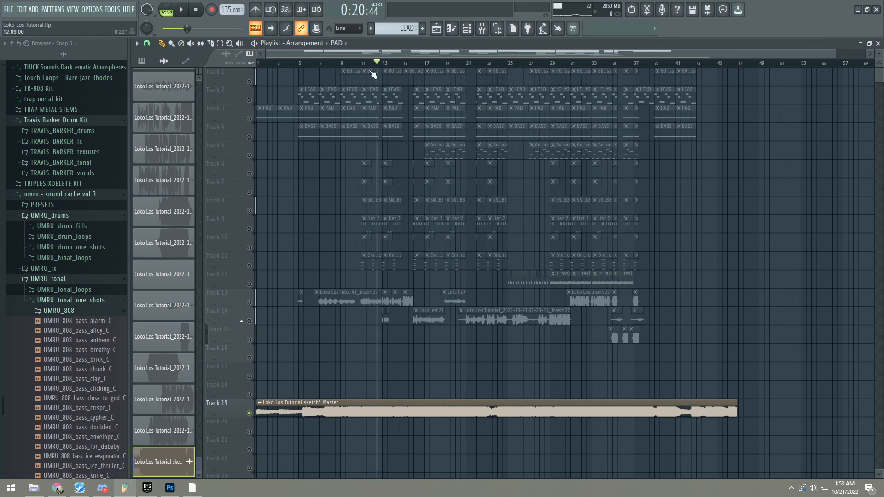
pyautogui.moveTo(404, 75); pyautogui.dragTo(347, 119)
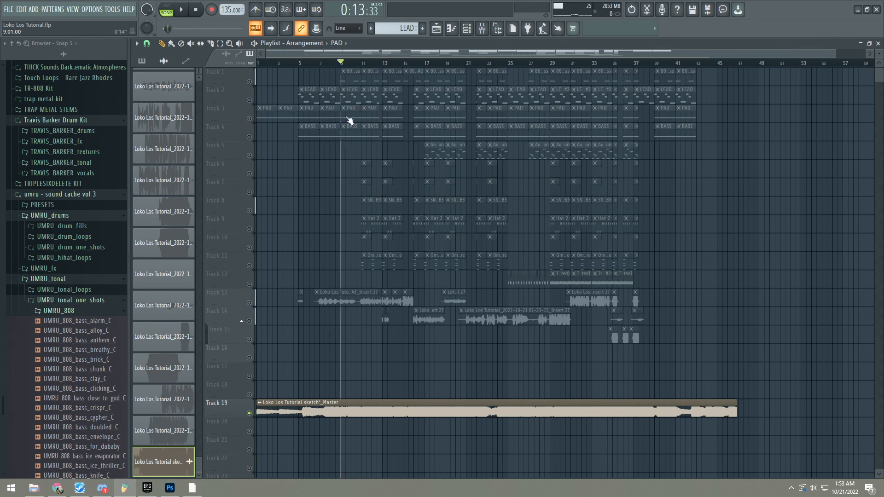